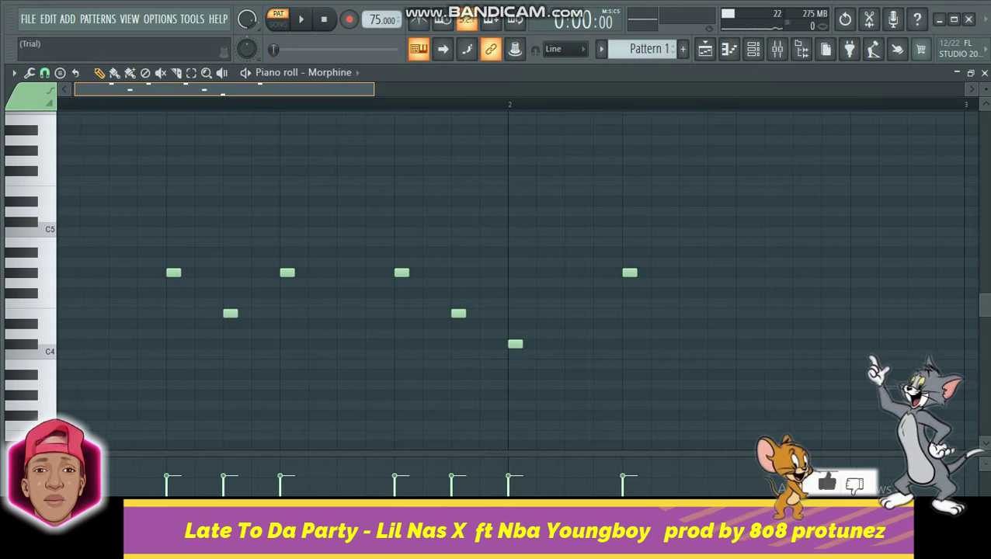
# Play Pattern 1's Morphine melody, view the Morphine synth settings from the channel rack, and return to the playlist
pyautogui.press('space')
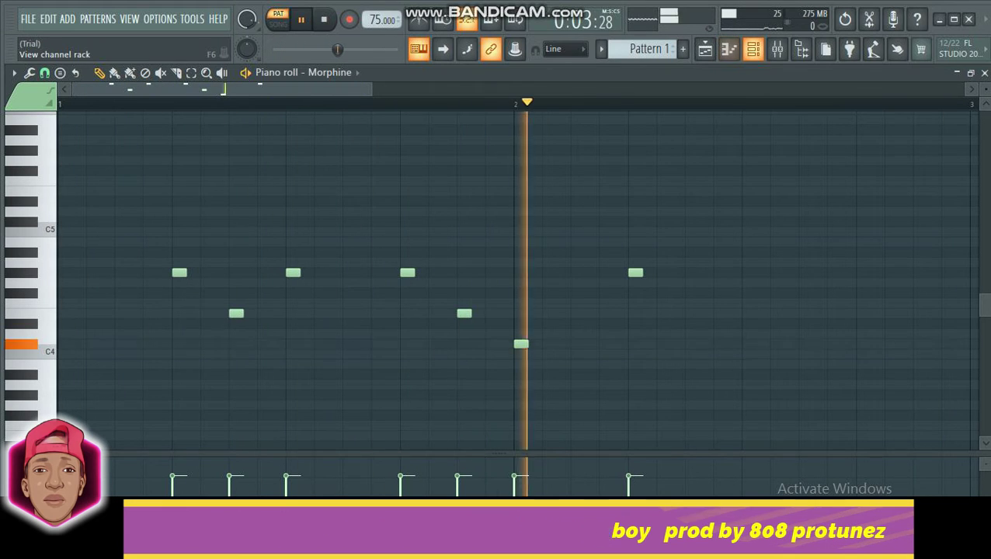
pyautogui.click(752, 49)
pyautogui.click(57, 217)
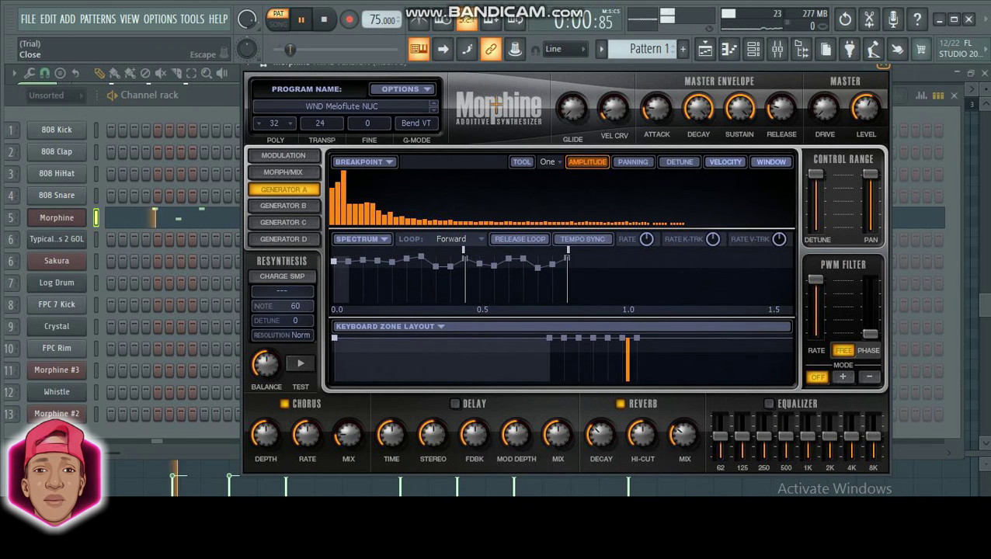
pyautogui.click(883, 63)
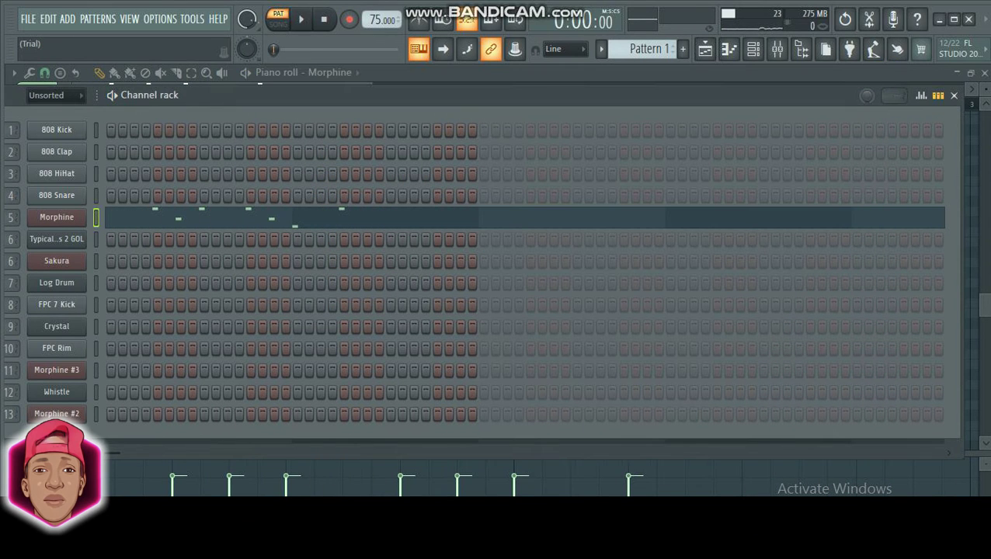
pyautogui.click(954, 95)
pyautogui.click(984, 72)
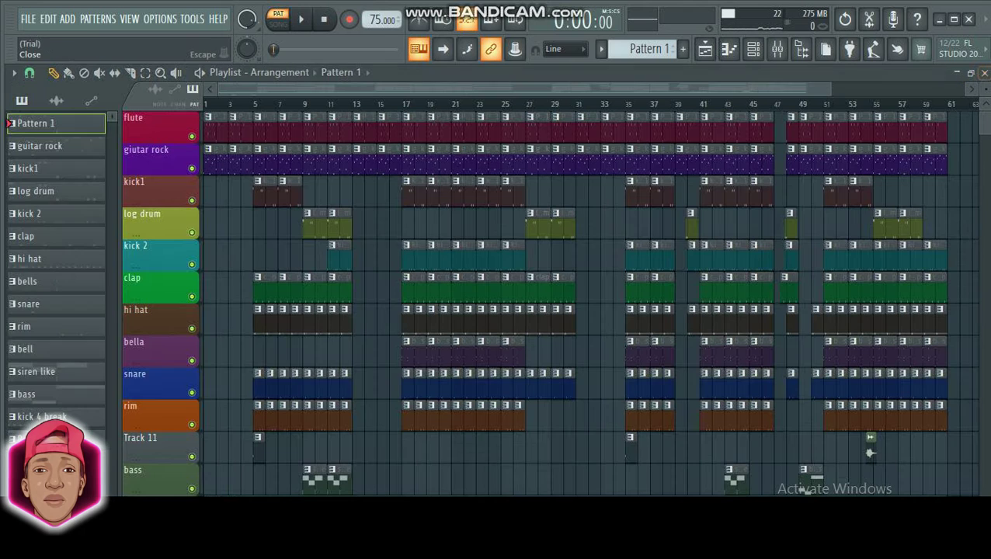
# Open the guitar rock pattern's Typical E-Bass 2 GOL notes in the piano roll and play them
pyautogui.doubleClick(870, 451)
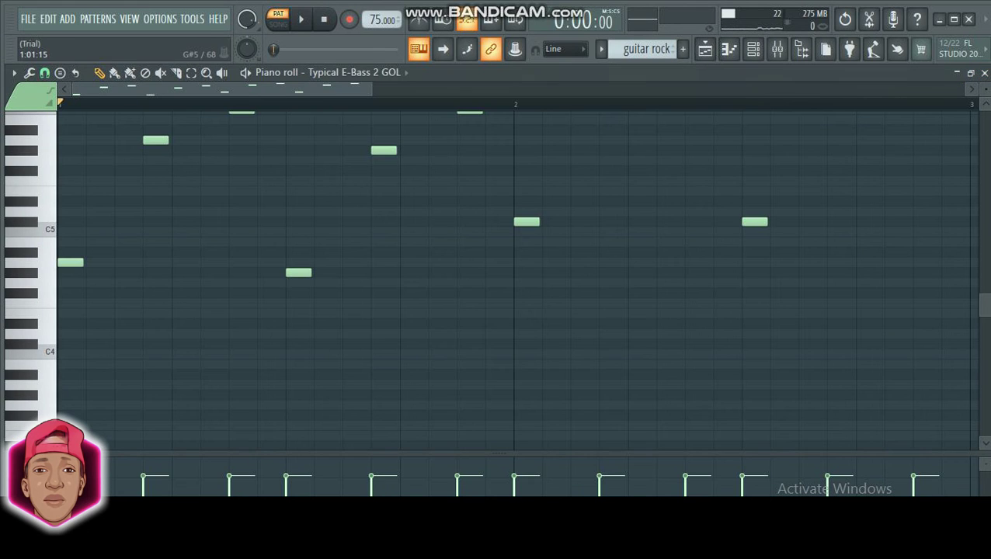
pyautogui.moveTo(984, 305); pyautogui.dragTo(985, 283)
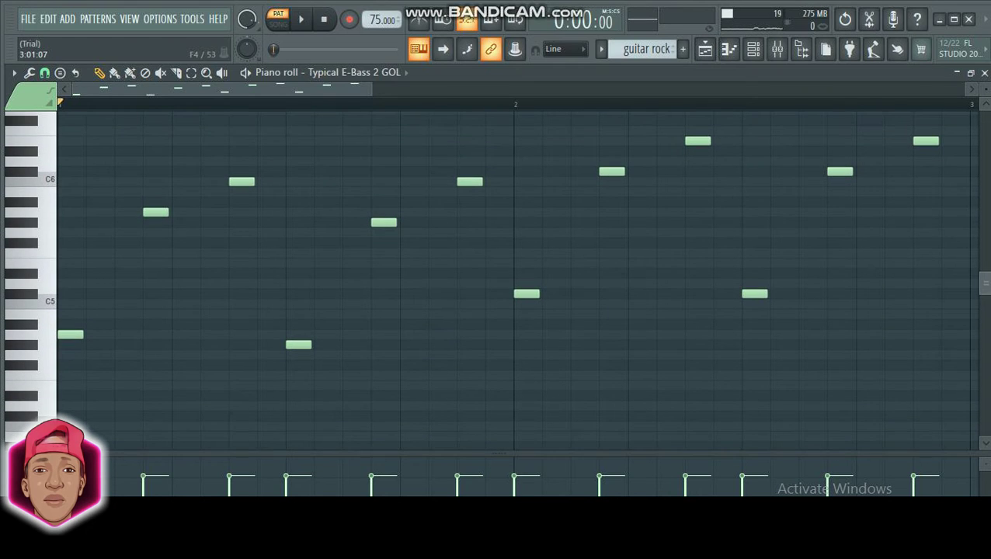
pyautogui.scroll(1, 496, 279)
pyautogui.press('space')
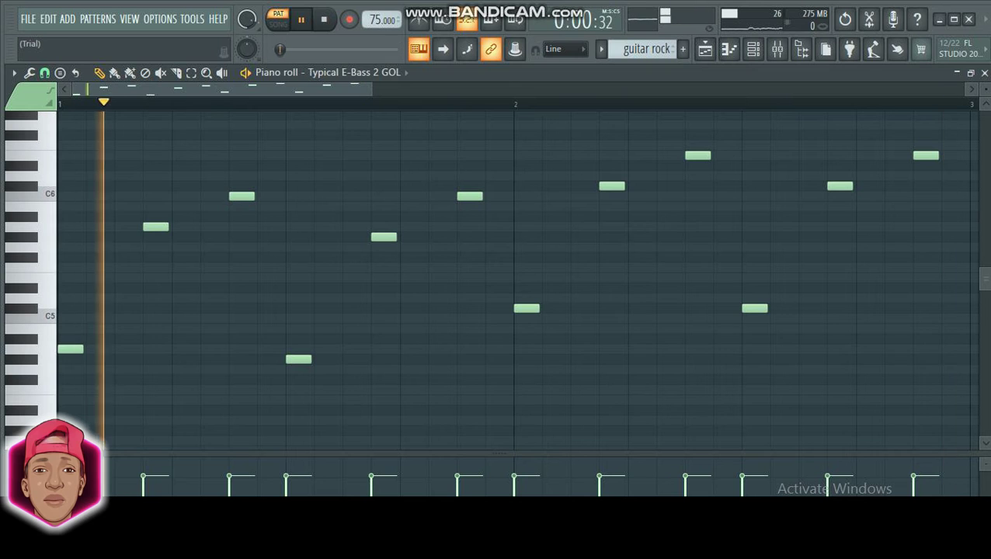
# View the Typical E-Bass 2 GOL and Sakura instrument settings from the channel rack, and return to the playlist
pyautogui.press('F6')
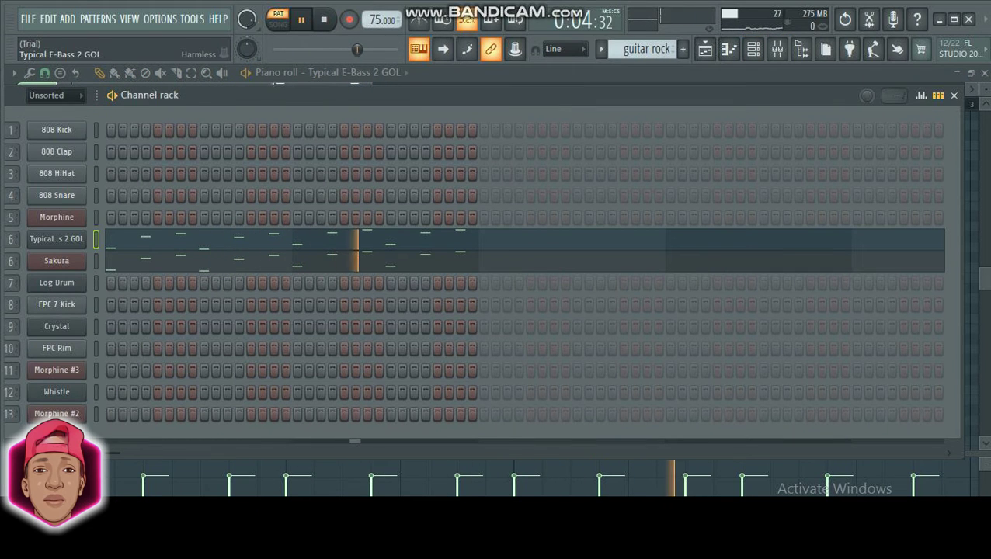
pyautogui.click(56, 239)
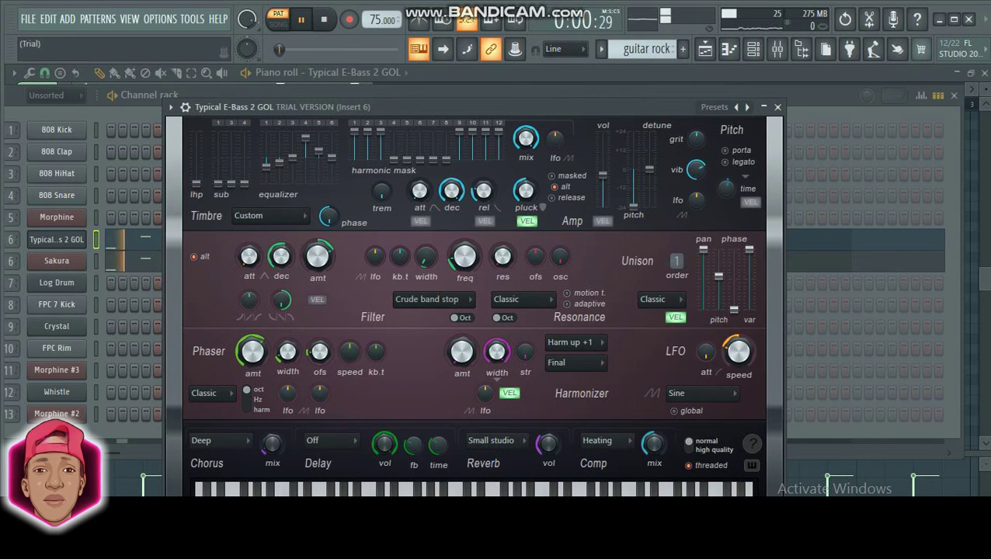
pyautogui.click(56, 261)
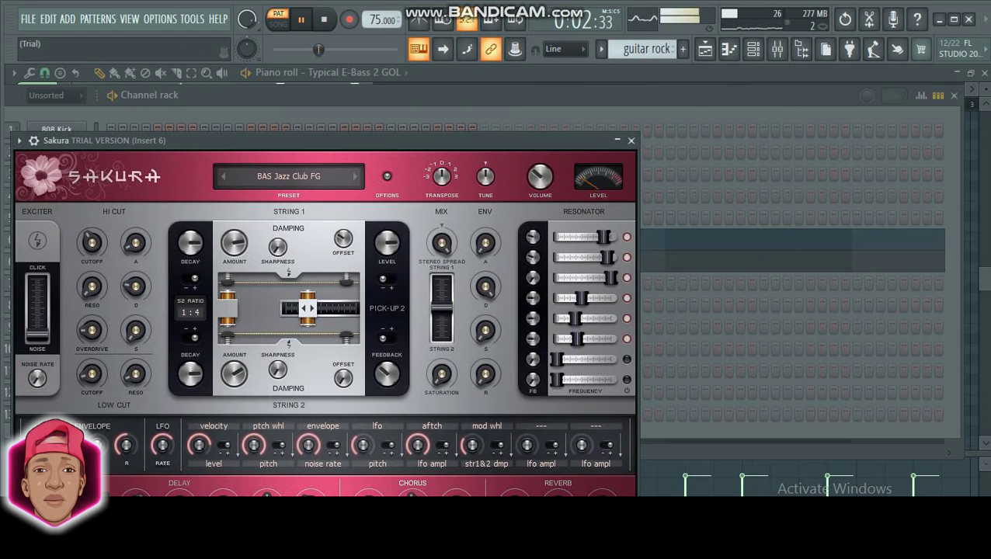
pyautogui.moveTo(326, 140); pyautogui.dragTo(393, 119)
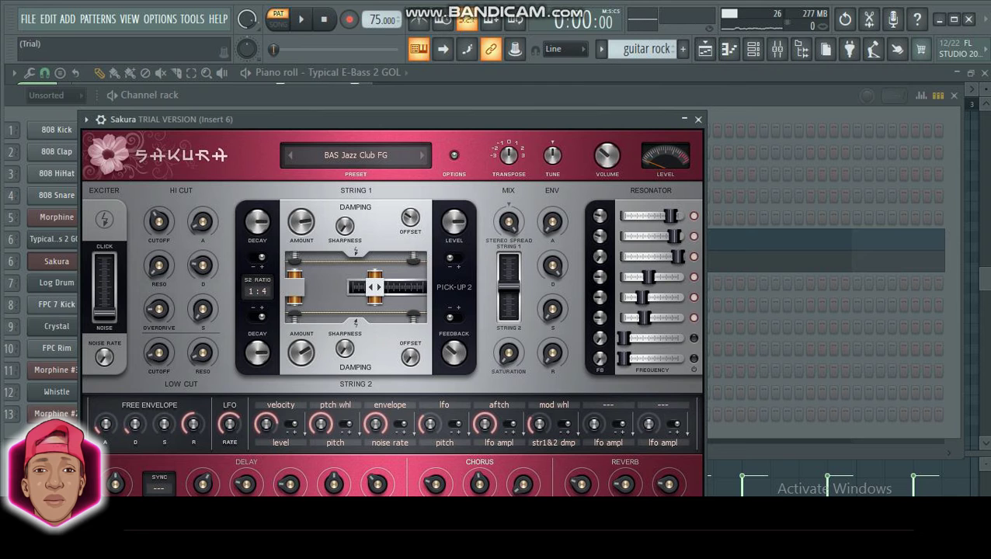
pyautogui.click(698, 119)
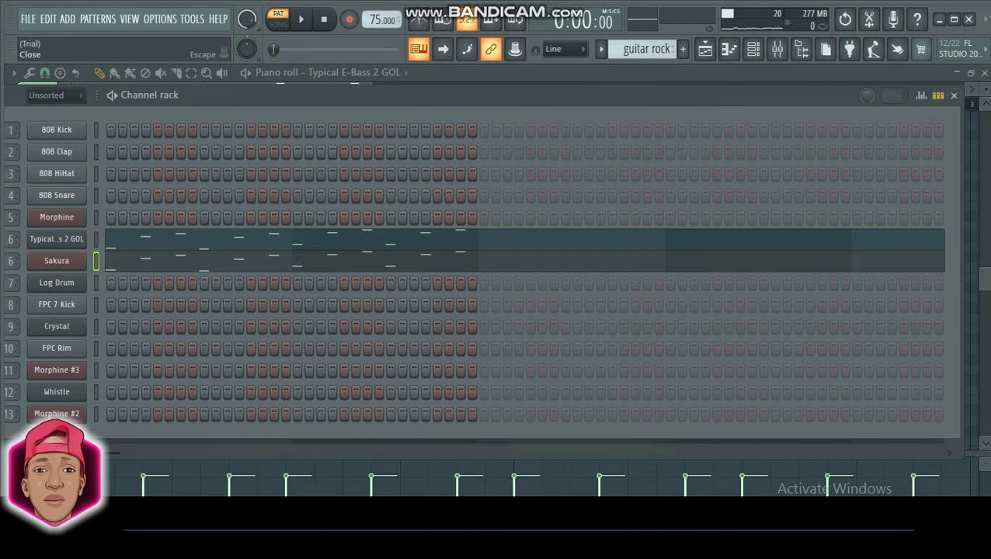
pyautogui.click(954, 94)
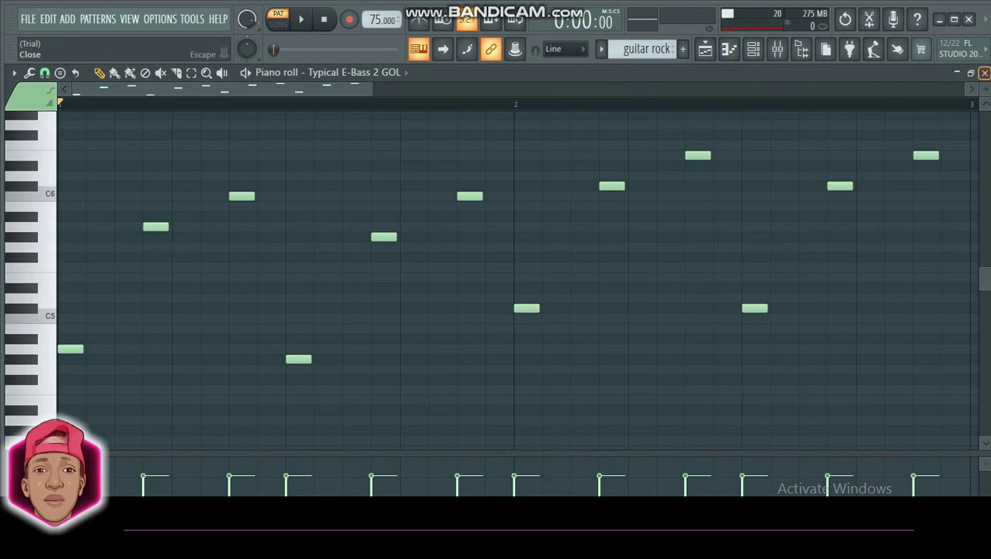
pyautogui.click(984, 72)
# Open the kick1 pattern's FPC 7 Kick notes in the piano roll, play them, and return to the playlist
pyautogui.press('F7')
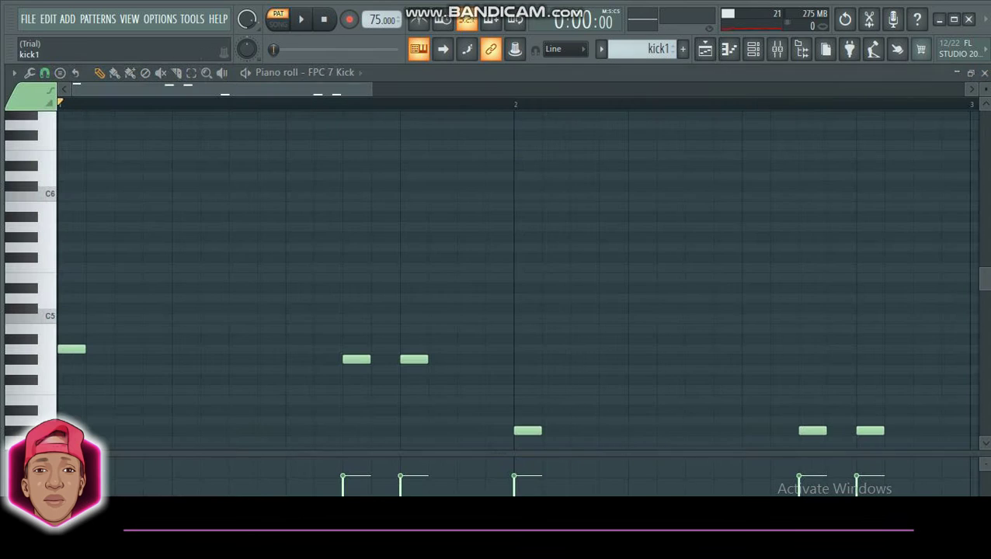
pyautogui.moveTo(371, 89); pyautogui.dragTo(381, 89)
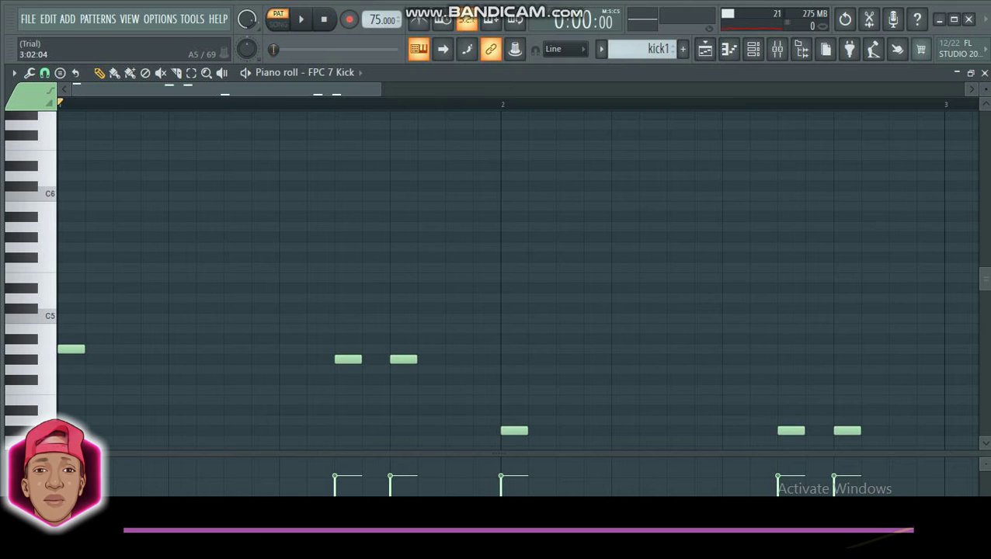
pyautogui.scroll(-1, 497, 280)
pyautogui.press('space')
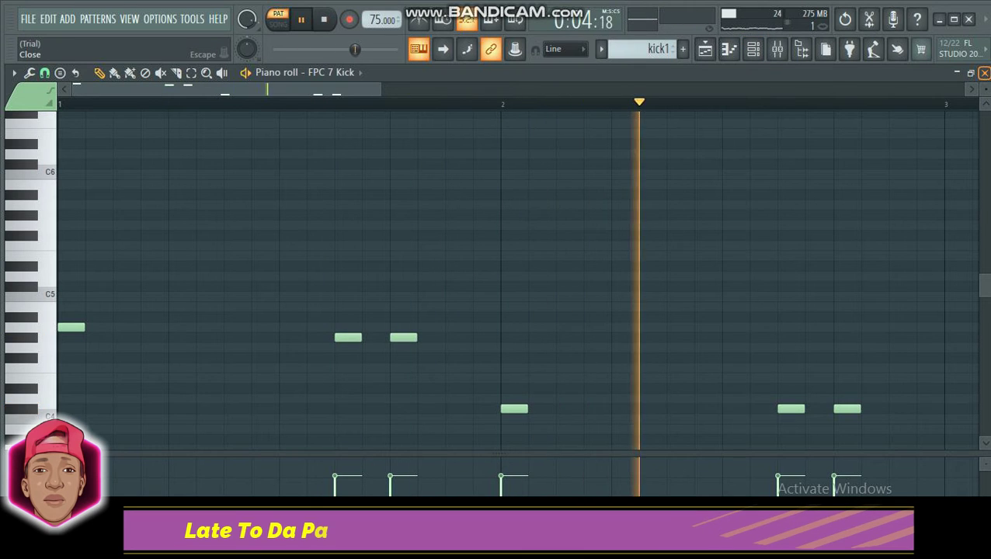
pyautogui.click(984, 73)
pyautogui.press('space')
# Open the log drum pattern in the piano roll and play its notes
pyautogui.doubleClick(91, 189)
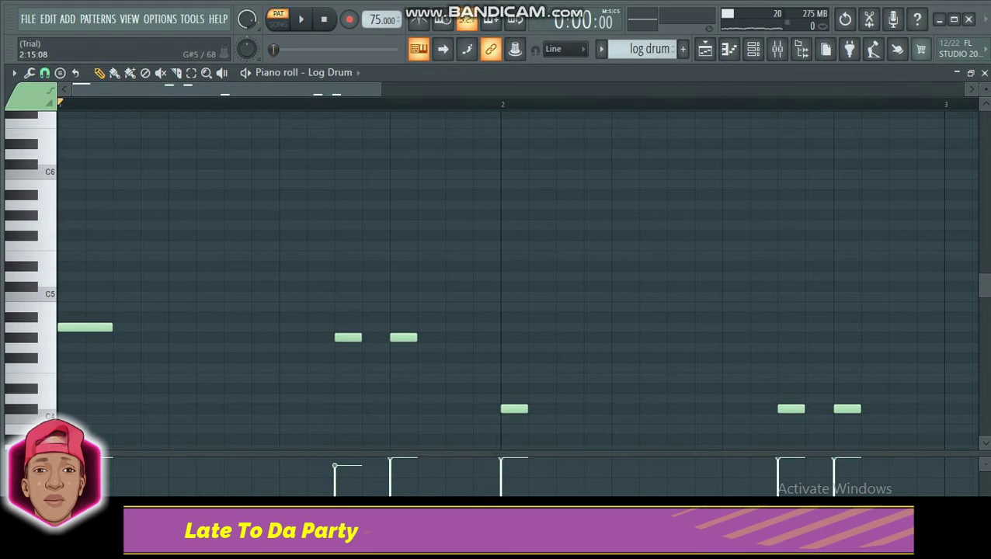
pyautogui.scroll(-1, 495, 273)
pyautogui.press('space')
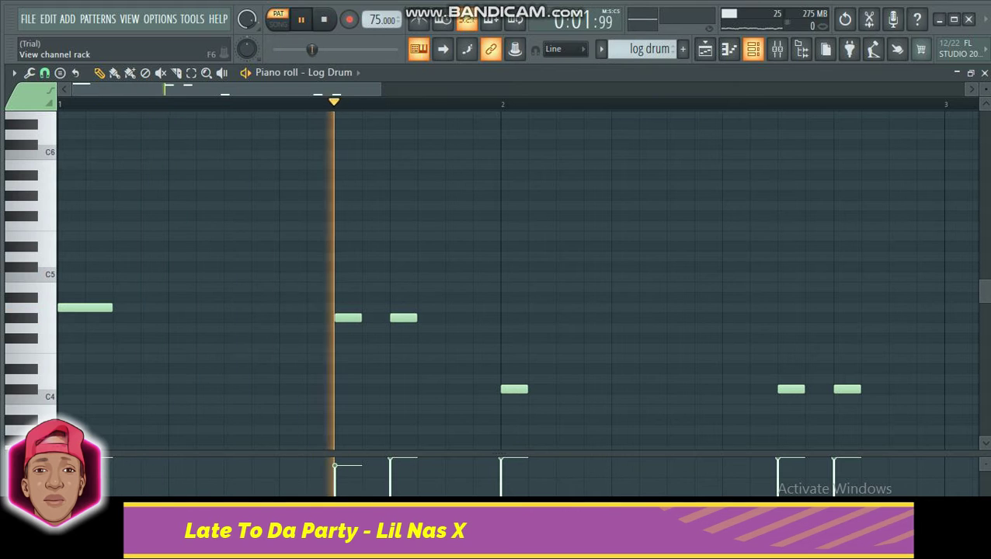
# View the Log Drum's Fruity DX10 settings from the channel rack, stop playback, and return to the playlist
pyautogui.click(752, 49)
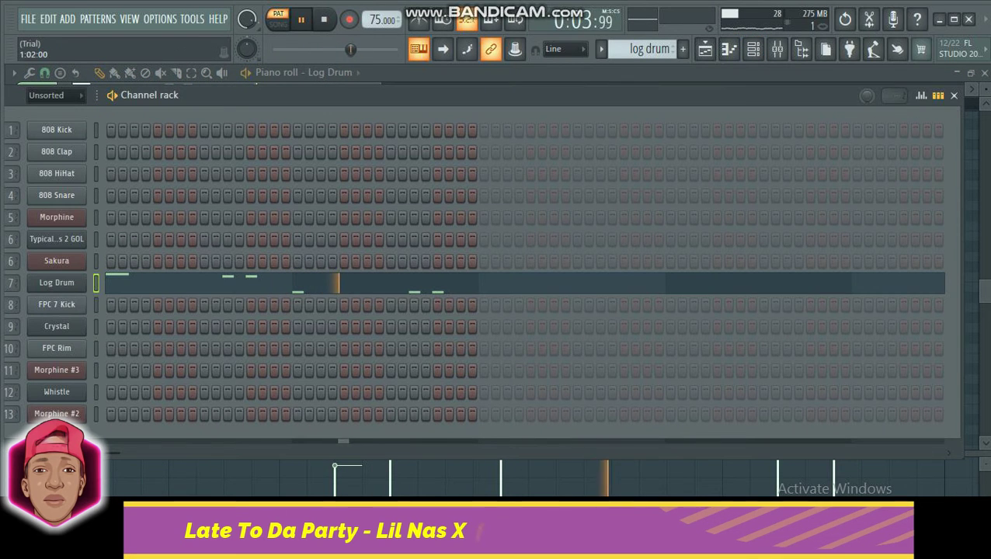
pyautogui.click(56, 283)
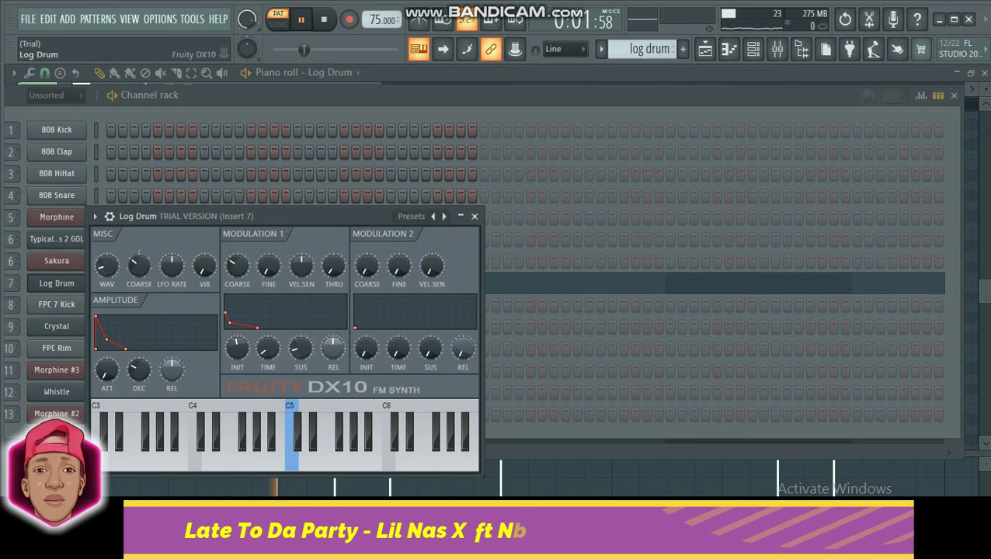
pyautogui.press('space')
pyautogui.click(955, 96)
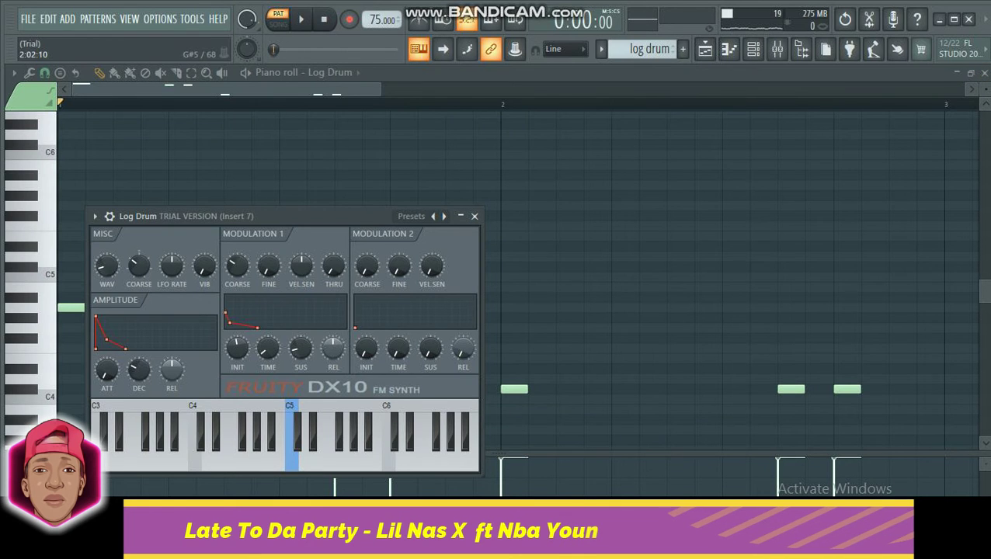
pyautogui.click(474, 216)
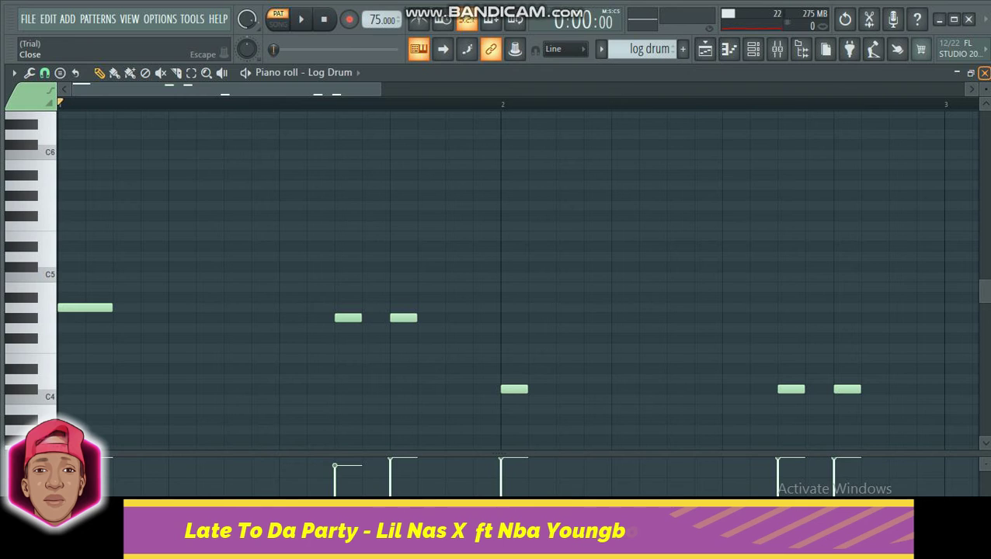
pyautogui.click(984, 72)
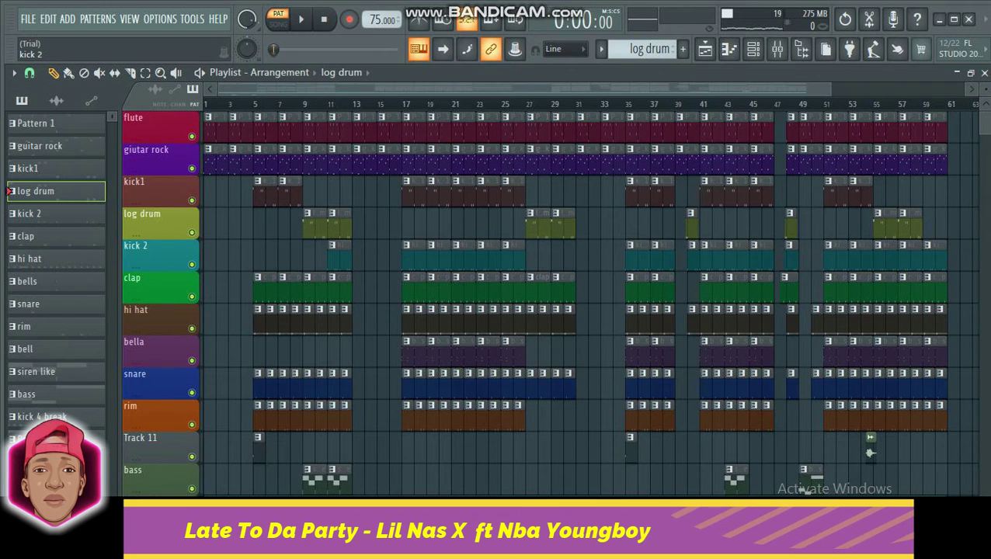
# Play the kick 2 pattern and view its 808 Kick steps in the channel rack, and play the clap pattern's notes
pyautogui.doubleClick(55, 214)
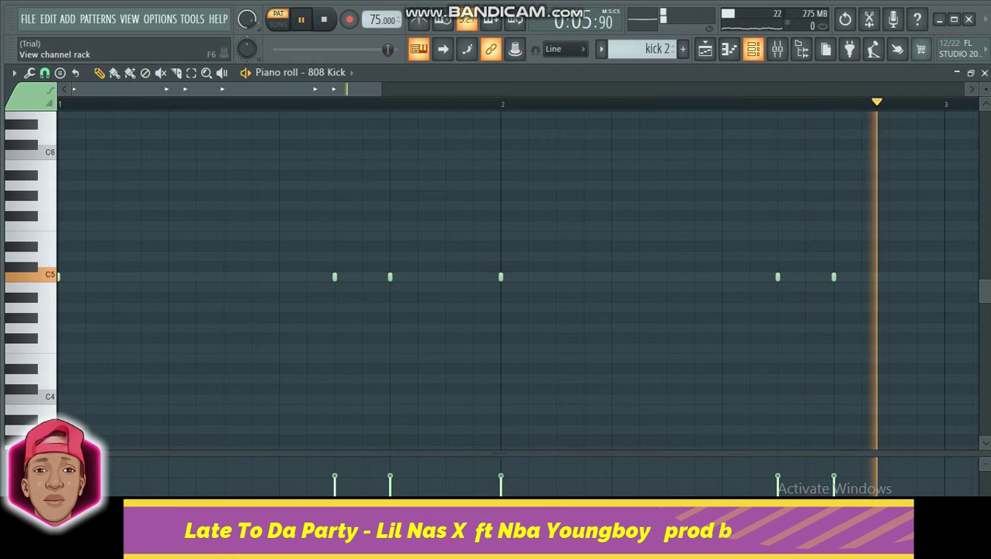
pyautogui.press('F6')
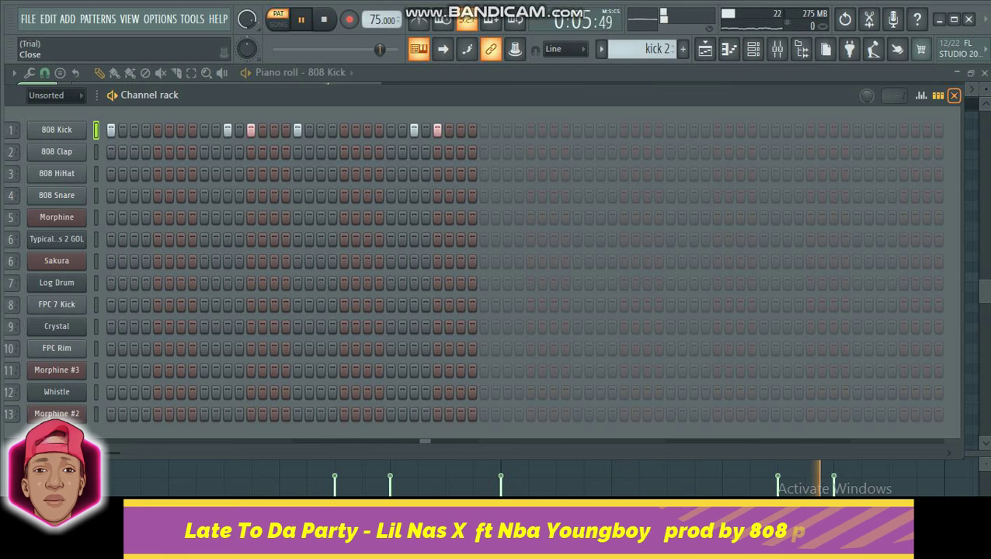
pyautogui.click(954, 94)
pyautogui.click(985, 72)
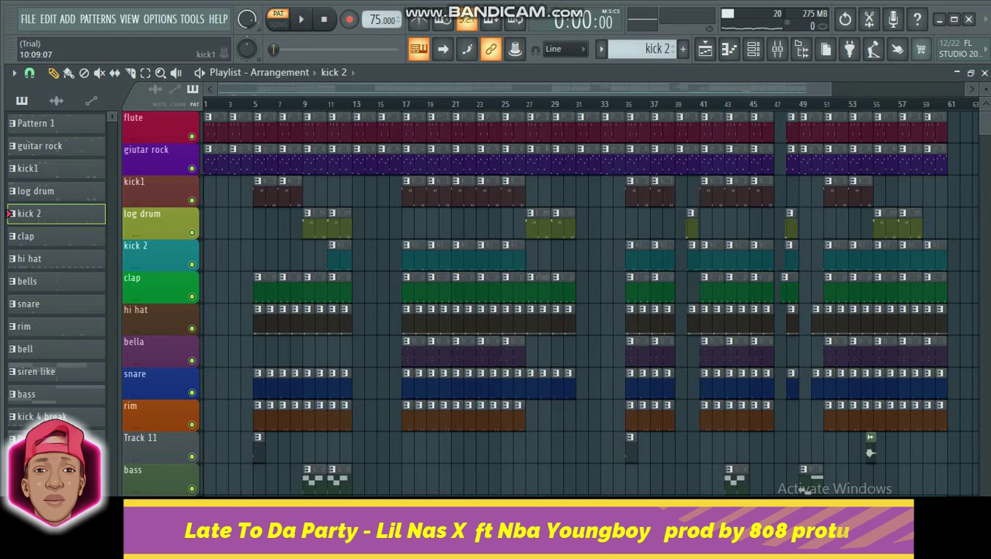
pyautogui.press('F7')
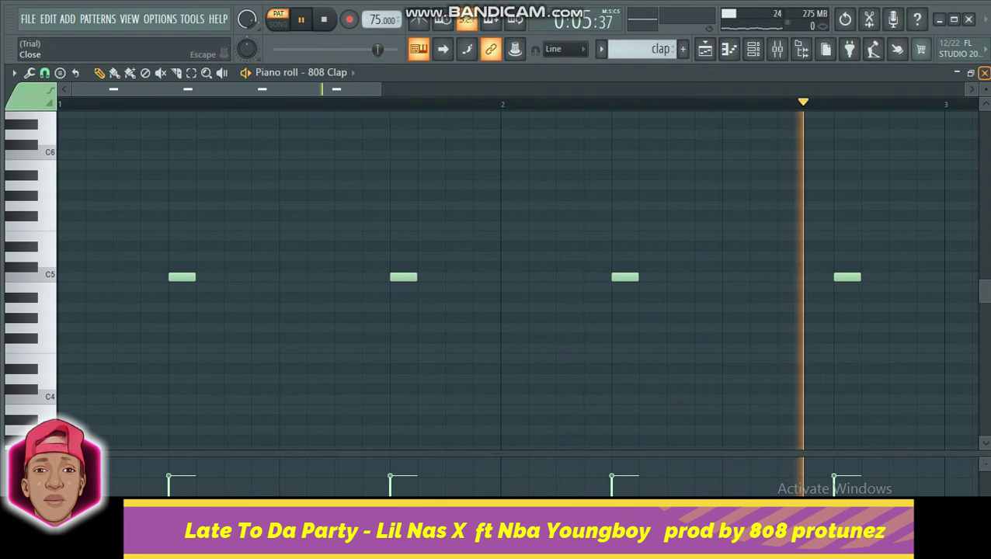
pyautogui.press('Escape')
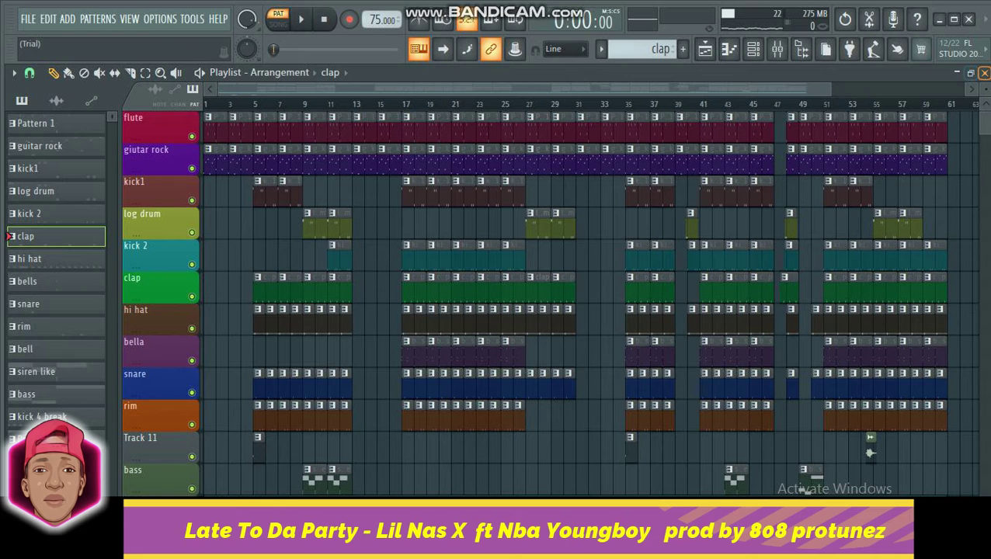
# Play the hi hat pattern's 808 HiHat notes in the piano roll, and return to the playlist
pyautogui.press('F7')
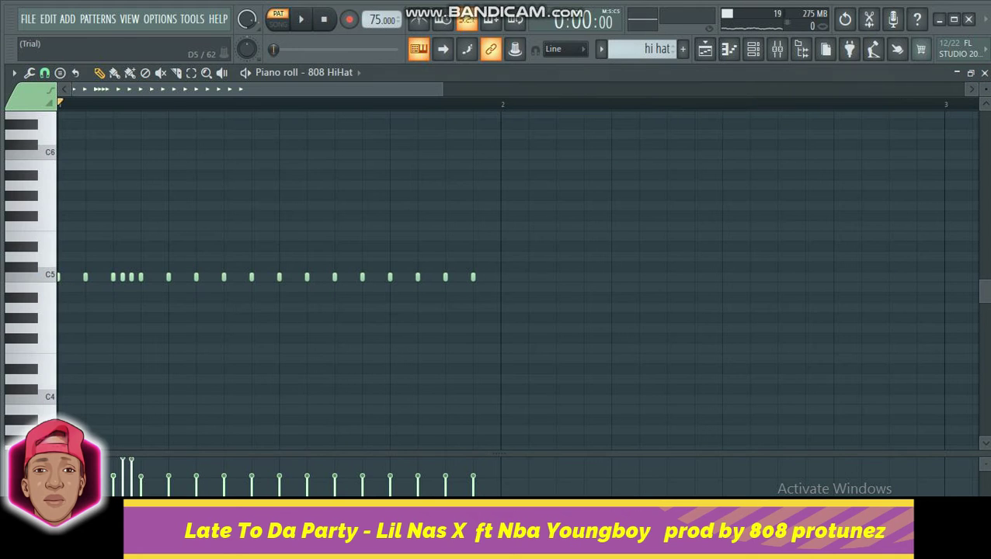
pyautogui.moveTo(441, 88); pyautogui.dragTo(280, 89)
pyautogui.press('space')
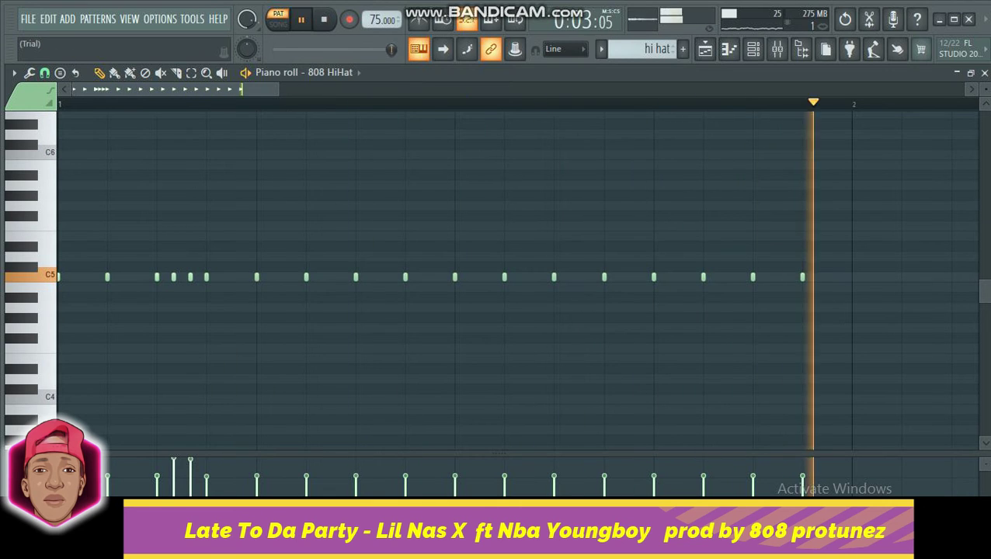
pyautogui.press('space')
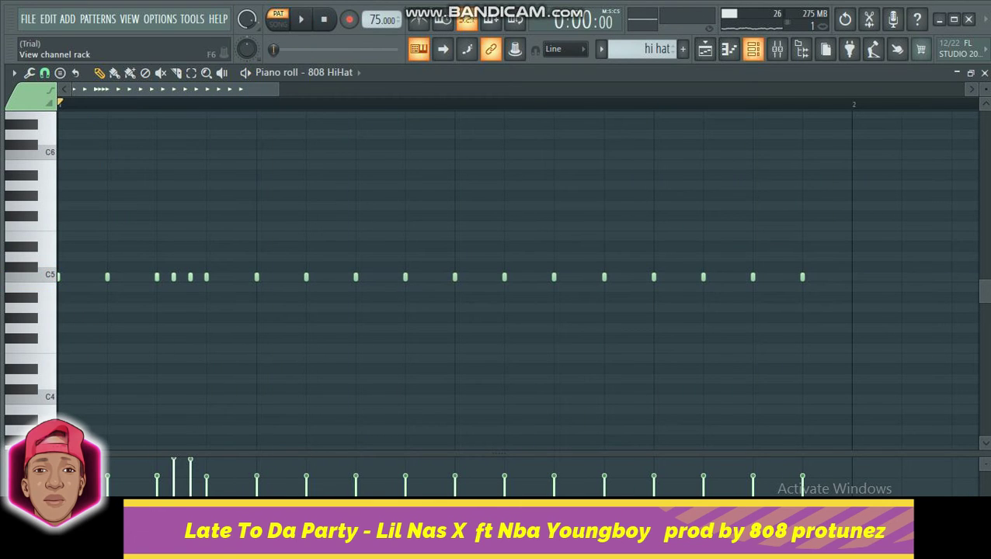
pyautogui.press('F5')
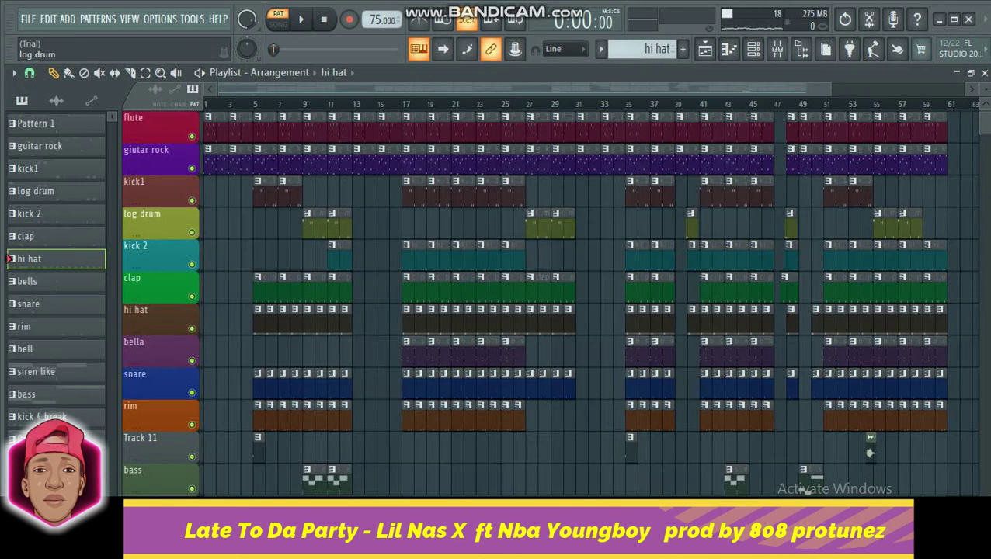
# Open the bells pattern in the piano roll and play its Crystal notes
pyautogui.press('F7')
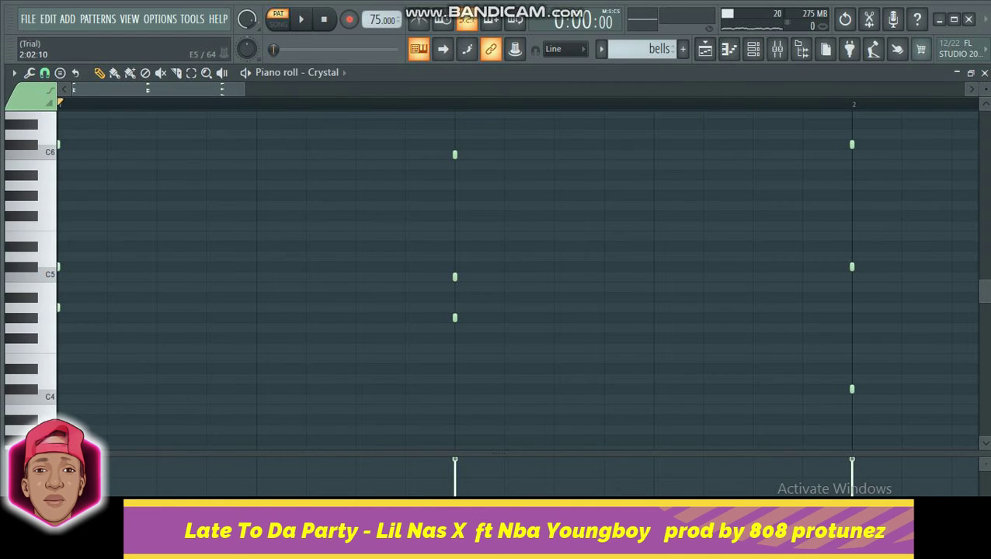
pyautogui.scroll(1, 518, 280)
pyautogui.press('space')
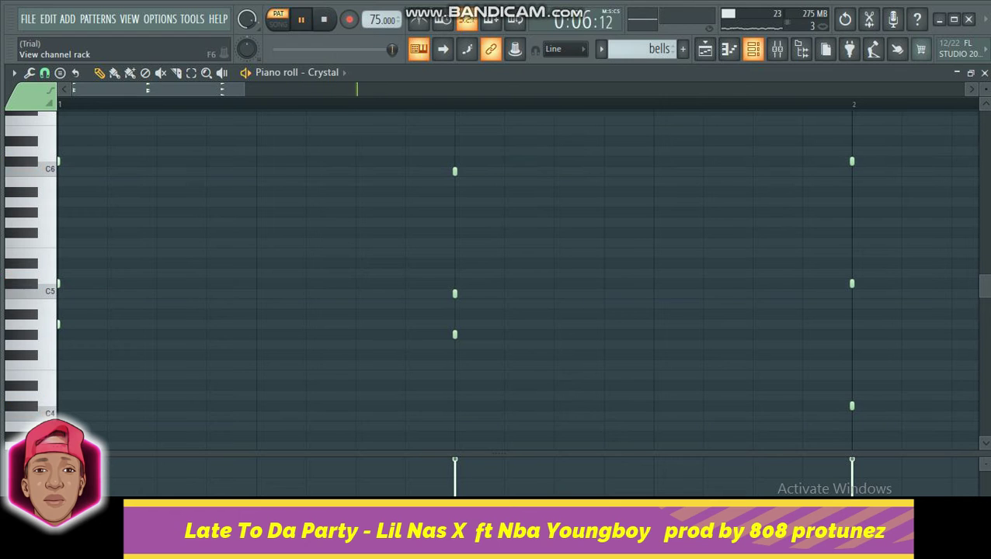
# View the Crystal channel's Harmor settings from the channel rack, and return to the playlist
pyautogui.press('F6')
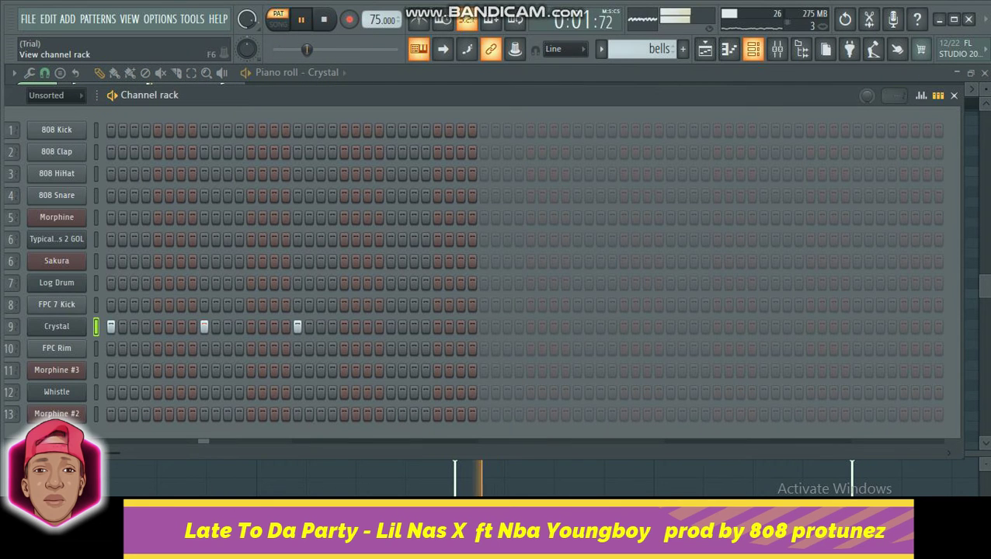
pyautogui.click(56, 327)
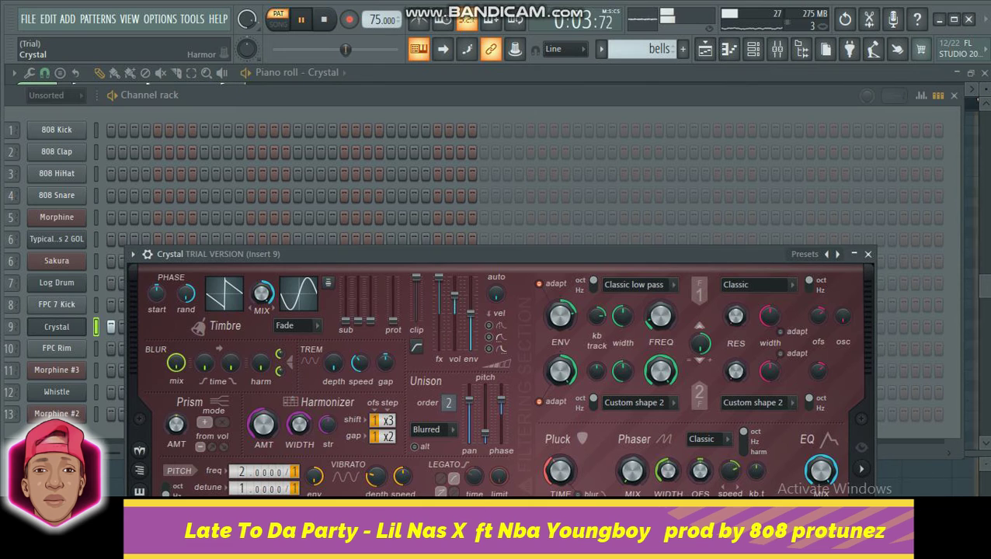
pyautogui.moveTo(497, 254); pyautogui.dragTo(497, 62)
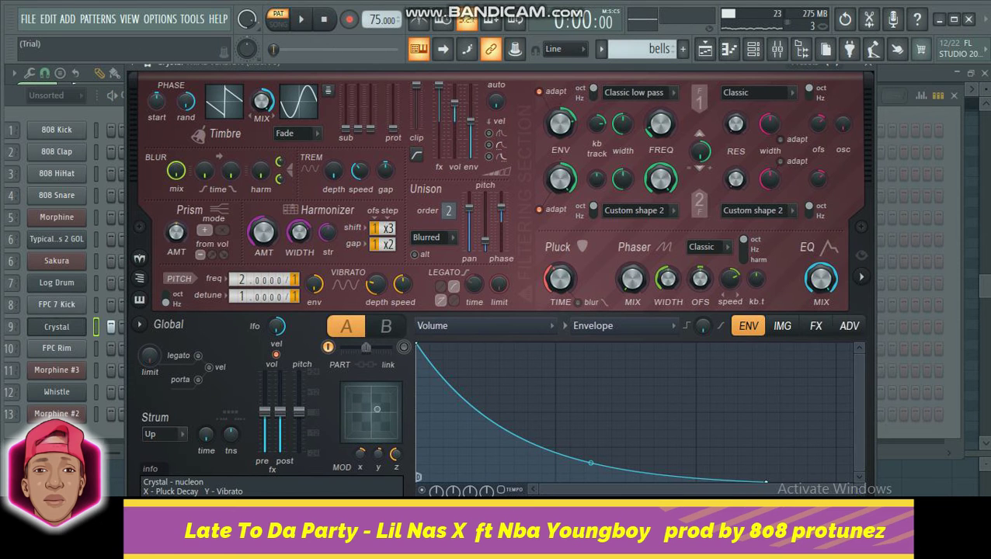
pyautogui.click(868, 64)
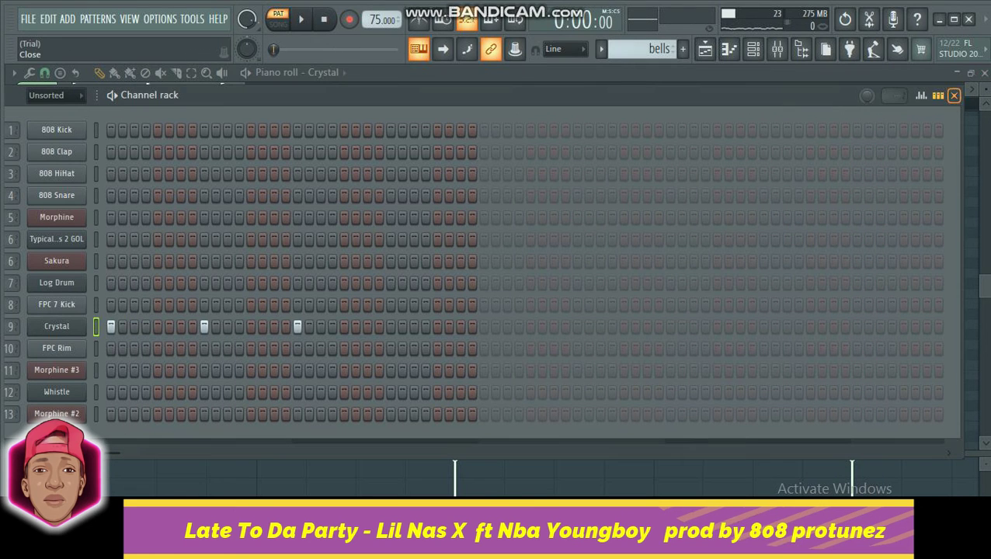
pyautogui.click(954, 95)
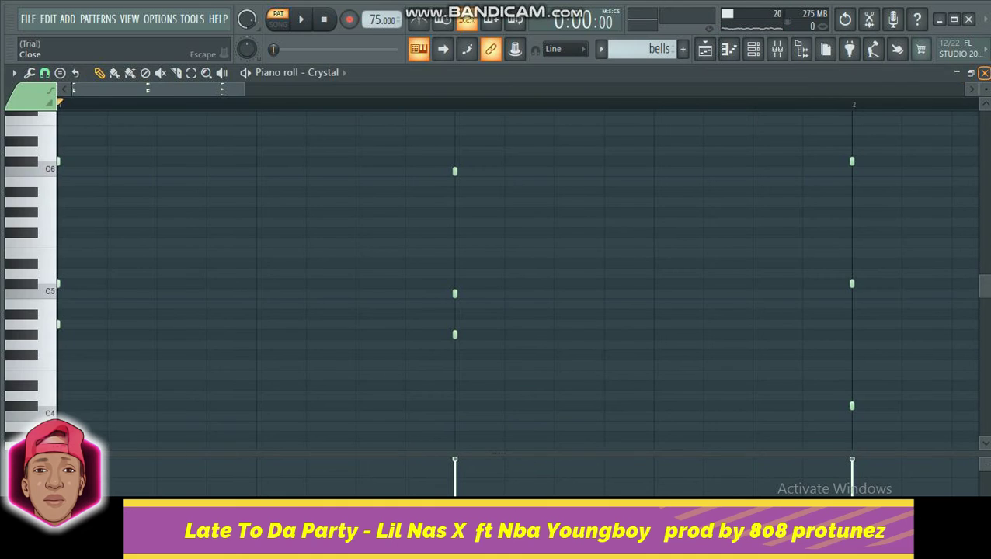
pyautogui.click(984, 72)
# Play the snare pattern's notes, view its 808 Snare steps in the channel rack, and return to the playlist
pyautogui.doubleClick(870, 453)
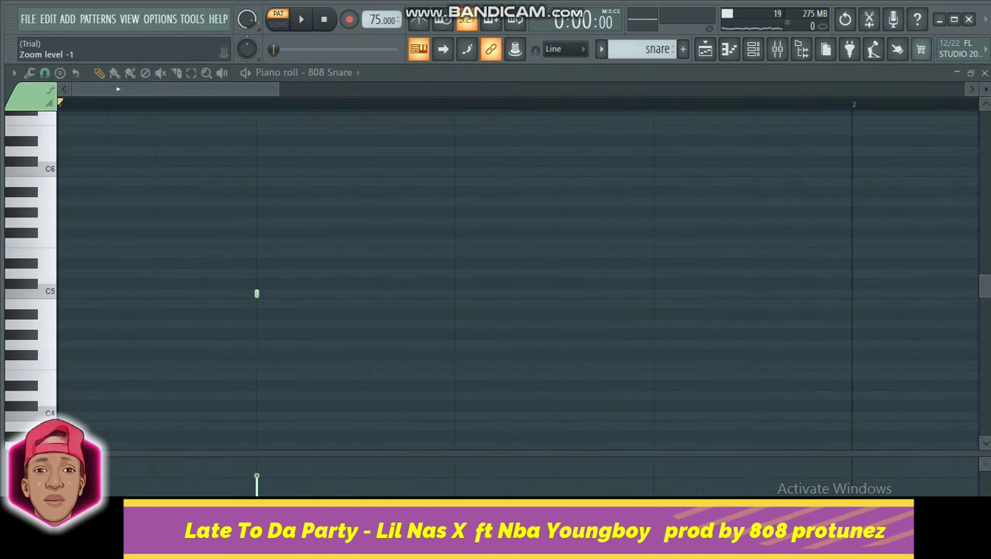
pyautogui.press('space')
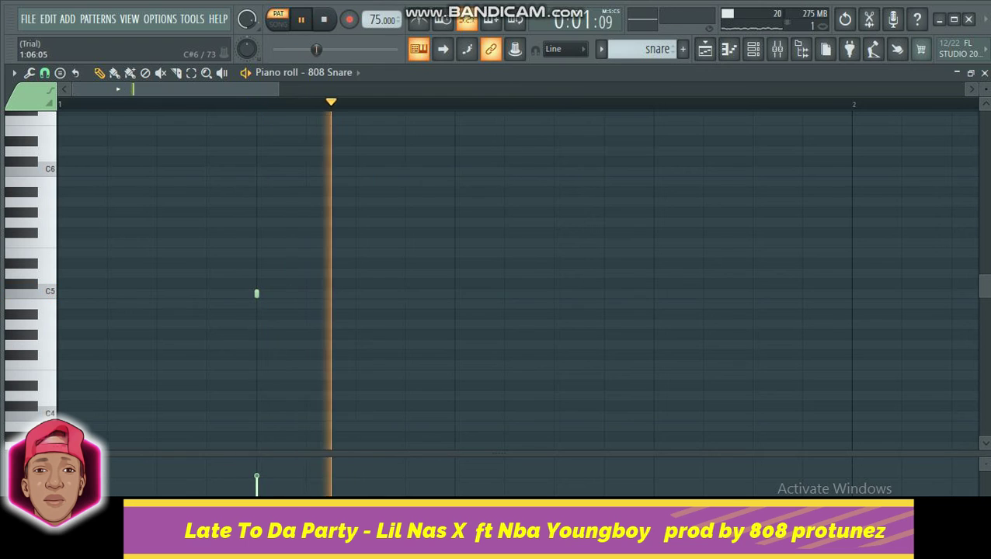
pyautogui.click(752, 48)
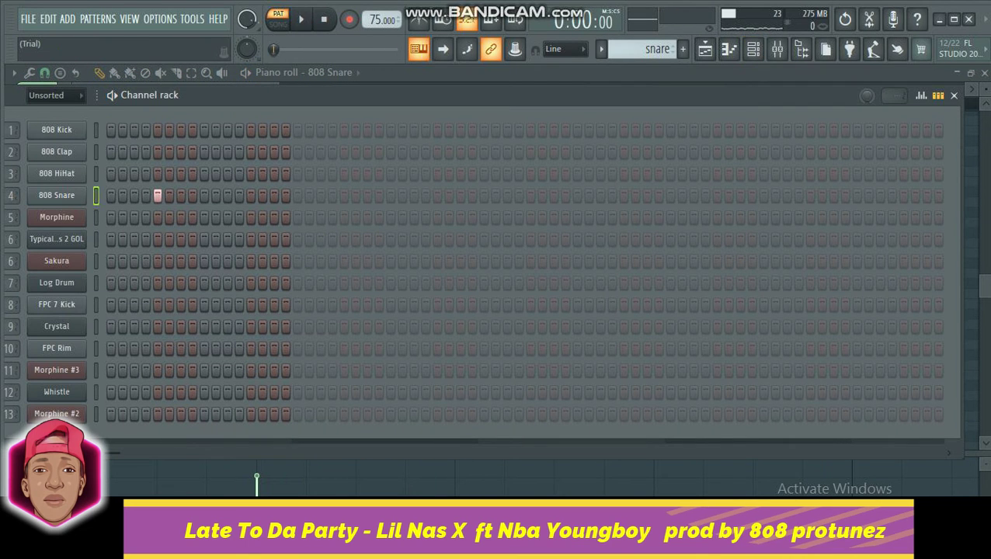
pyautogui.click(954, 94)
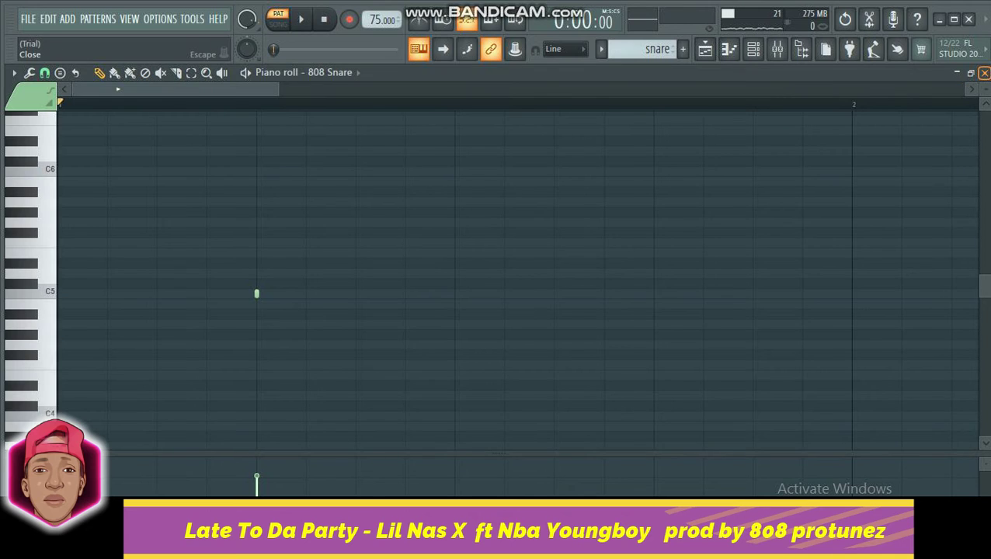
pyautogui.click(985, 72)
# Play the rim pattern, view its FPC Rim steps in the channel rack, and return to the stopped playlist
pyautogui.doubleClick(78, 326)
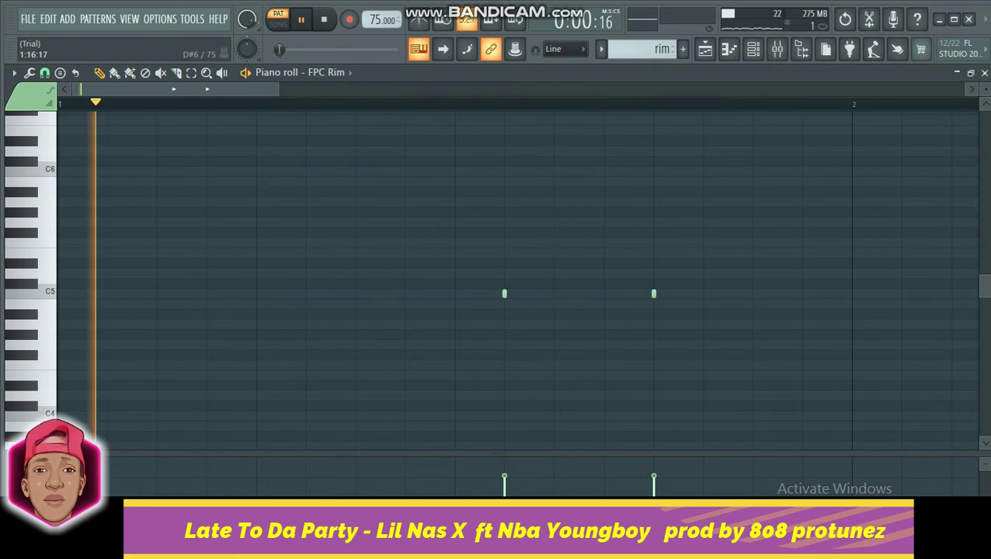
pyautogui.click(753, 49)
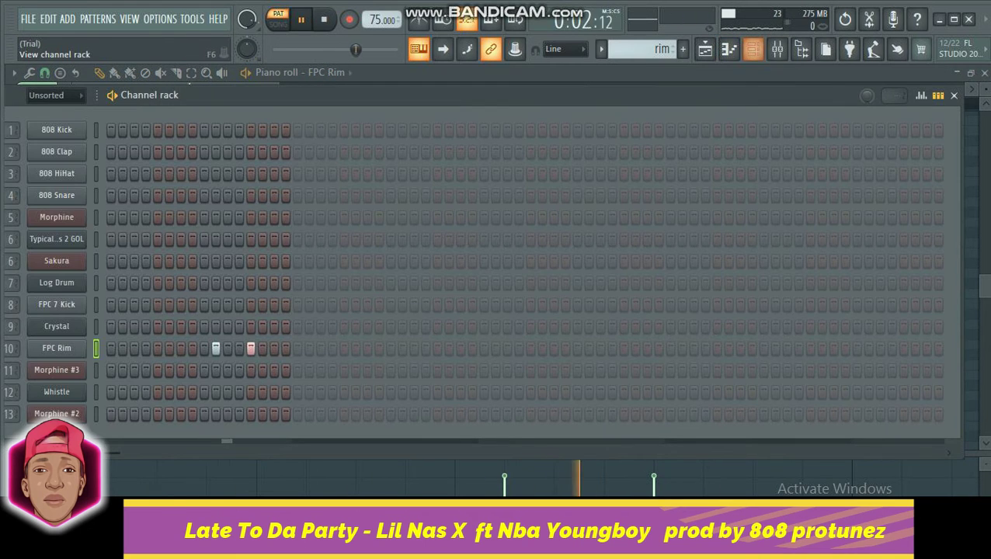
pyautogui.click(954, 96)
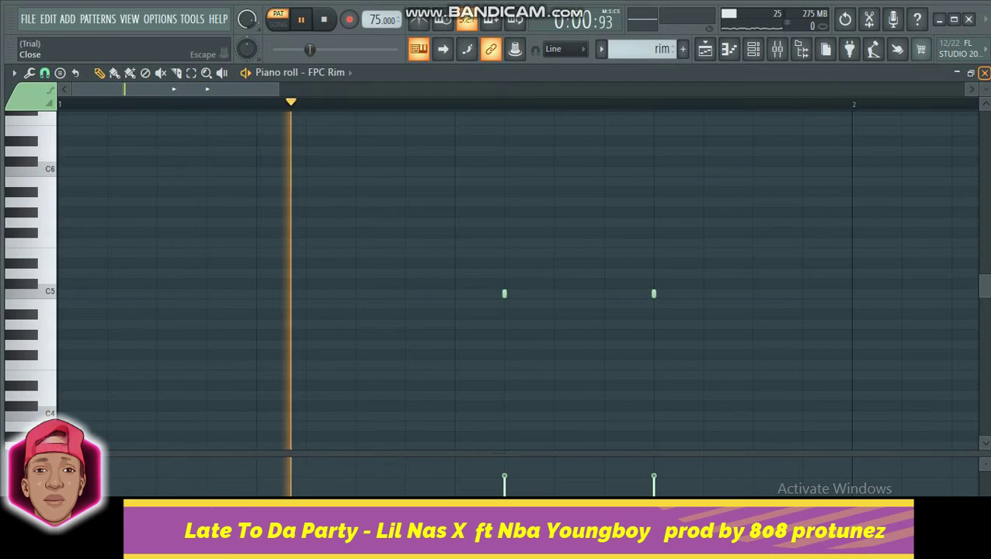
pyautogui.click(984, 72)
pyautogui.press('space')
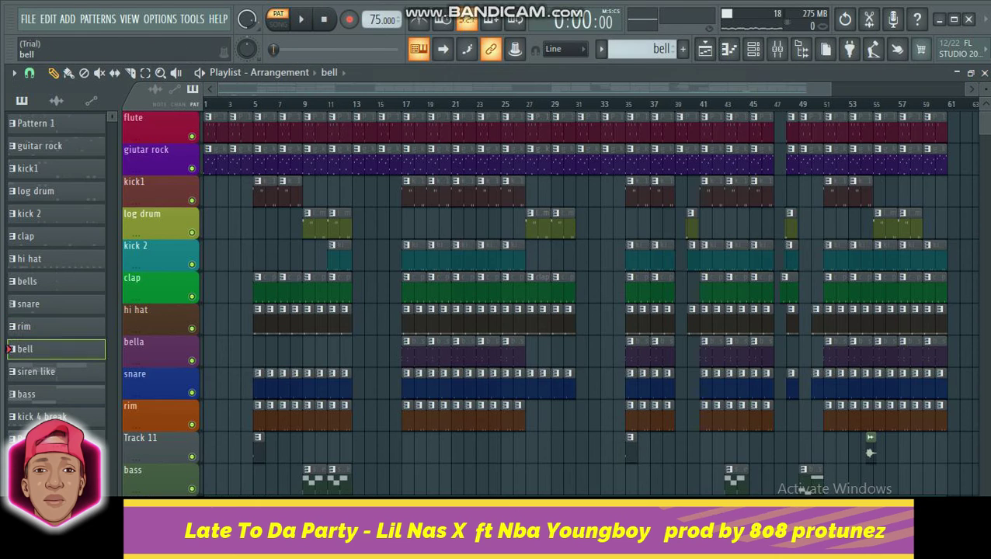
# Play the bell pattern's note, view the Morphine #3 settings from the channel rack, and return to the playlist
pyautogui.doubleClick(871, 453)
pyautogui.press('space')
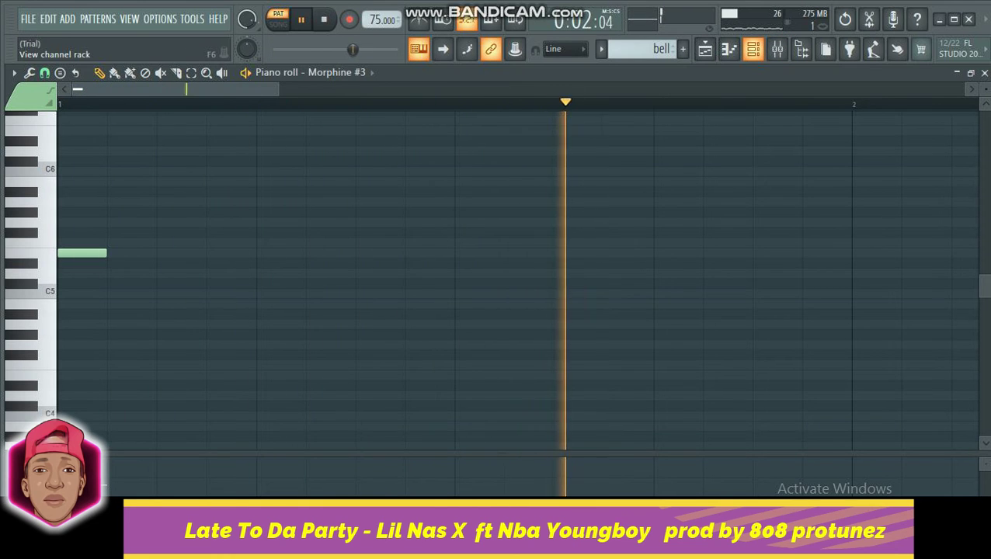
pyautogui.press('F6')
pyautogui.click(57, 370)
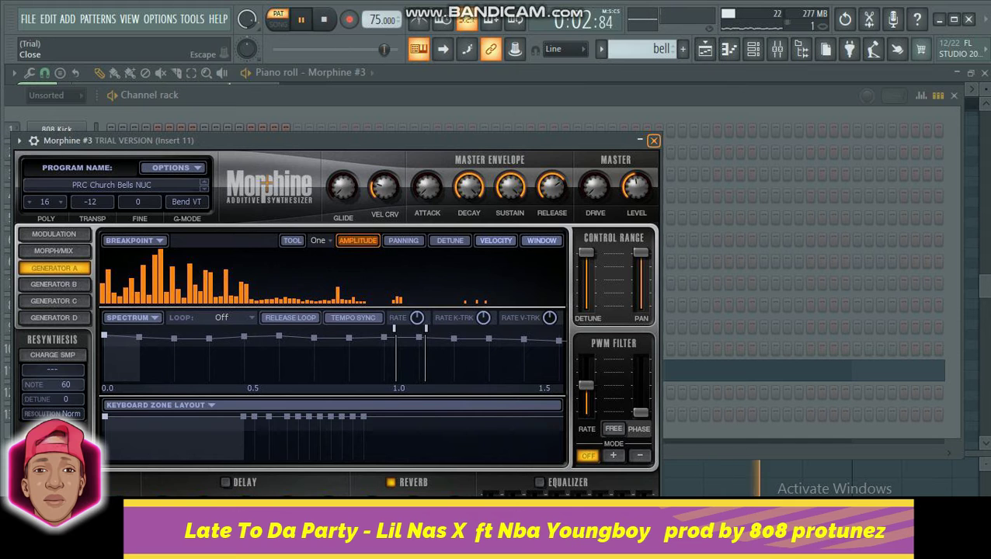
pyautogui.click(654, 141)
pyautogui.click(954, 94)
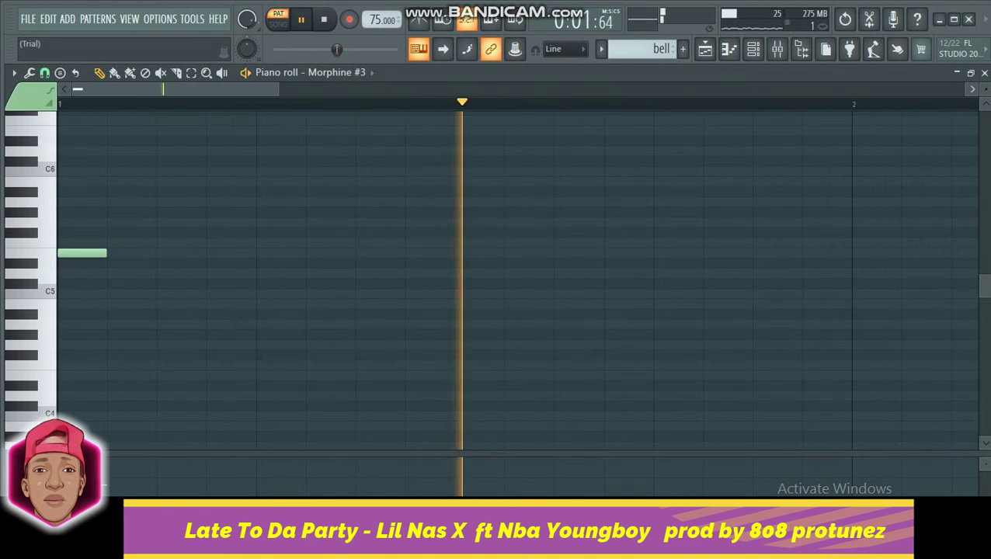
pyautogui.press('F5')
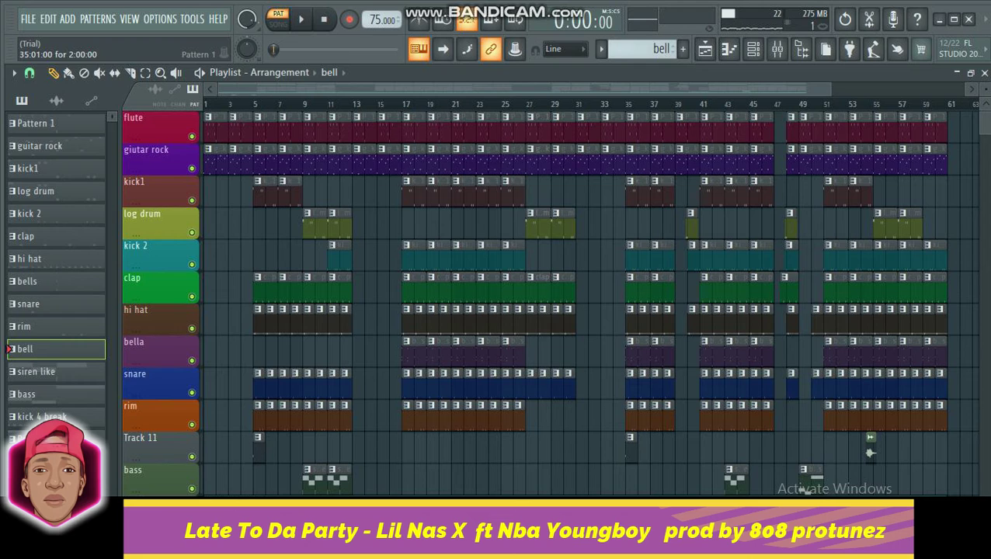
# Open the siren like pattern in the piano roll, fit all its Whistle notes in view, and play them
pyautogui.press('F7')
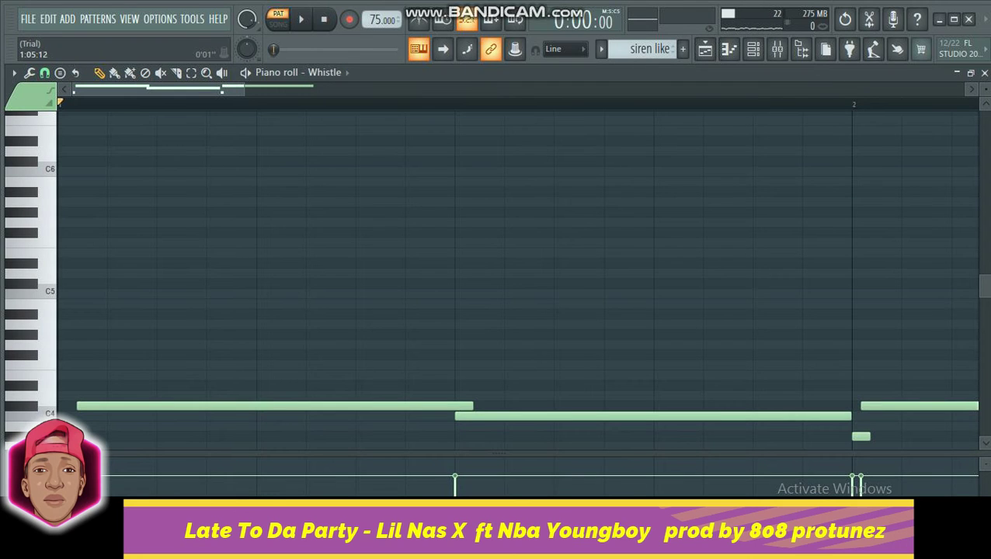
pyautogui.moveTo(244, 89); pyautogui.dragTo(381, 89)
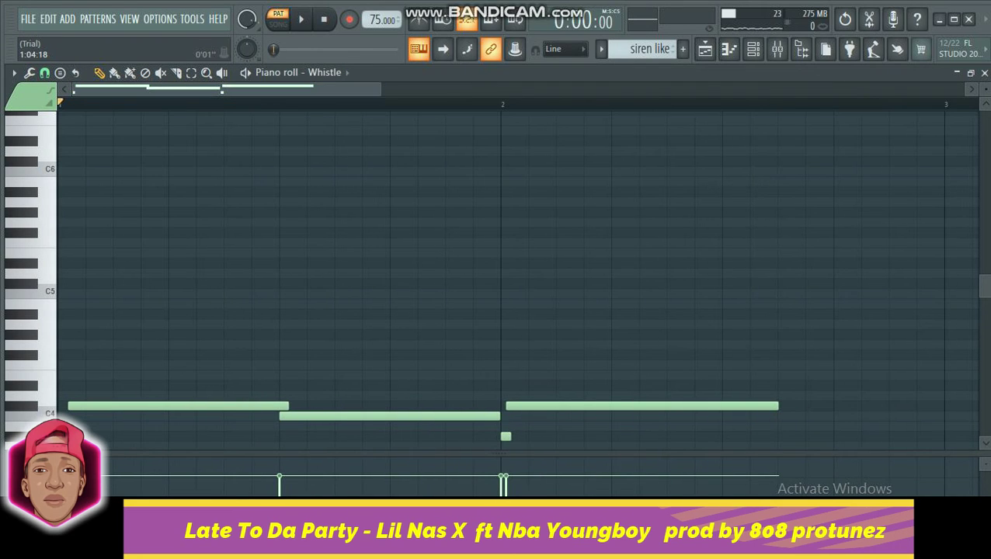
pyautogui.scroll(-1, 497, 279)
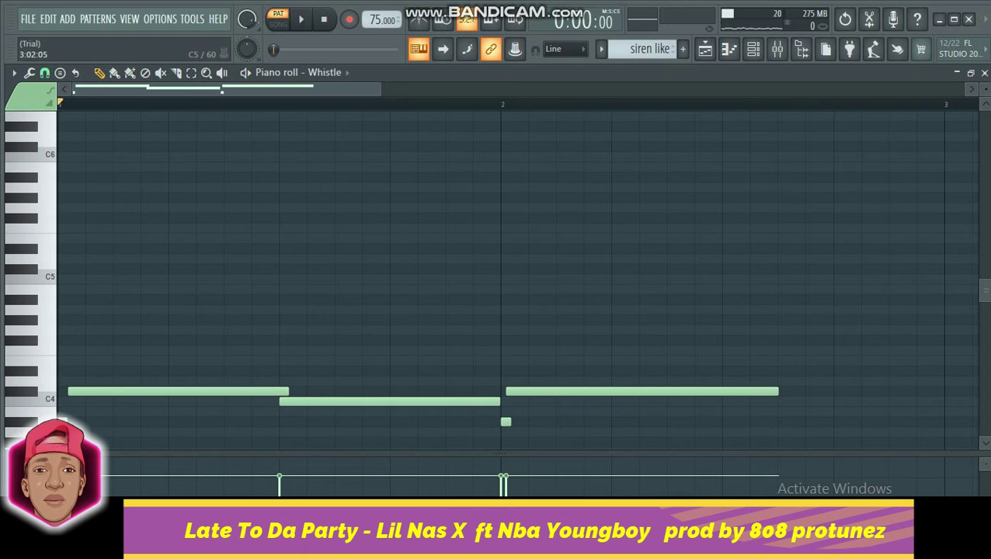
pyautogui.press('space')
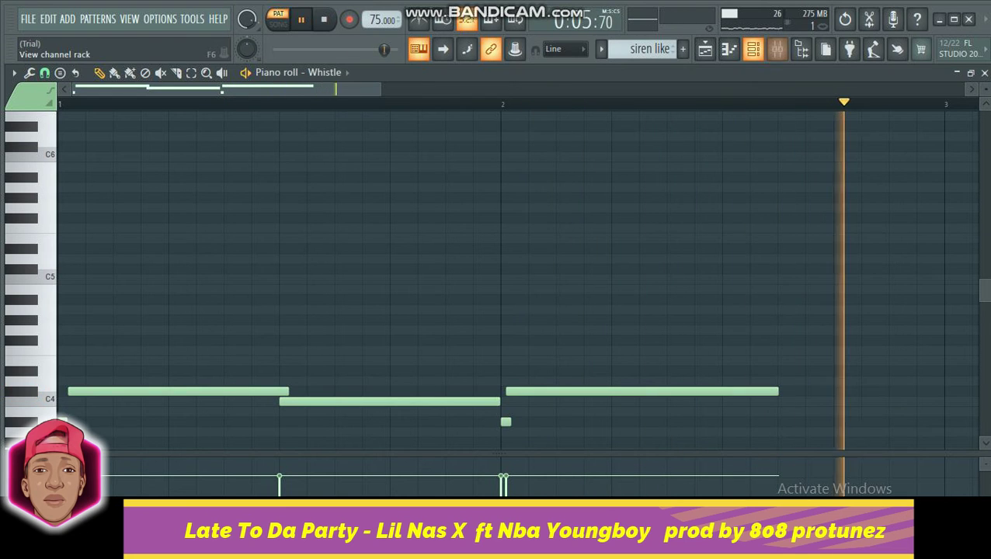
# View the Whistle channel's SimSynth Live settings from the channel rack, return to the playlist, and stop playback
pyautogui.press('F6')
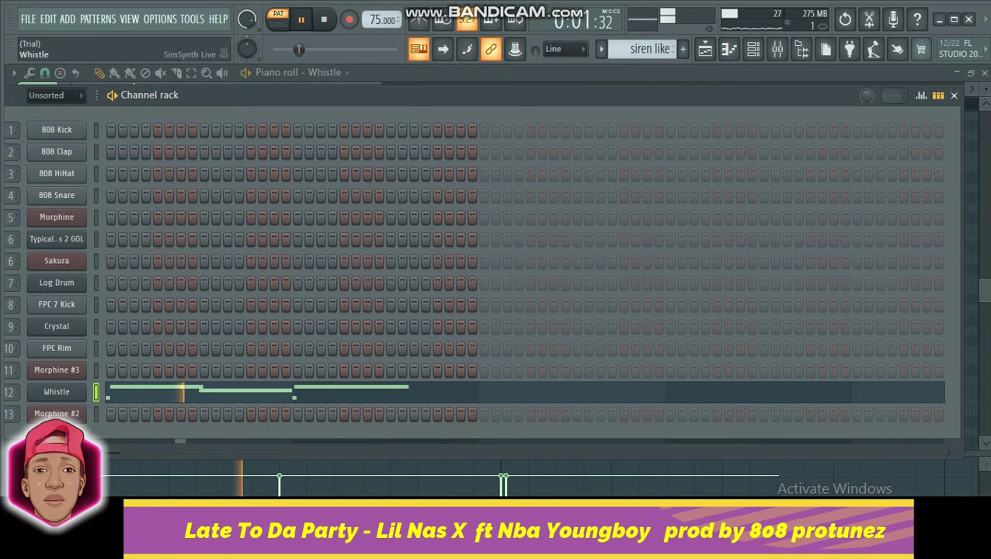
pyautogui.click(56, 391)
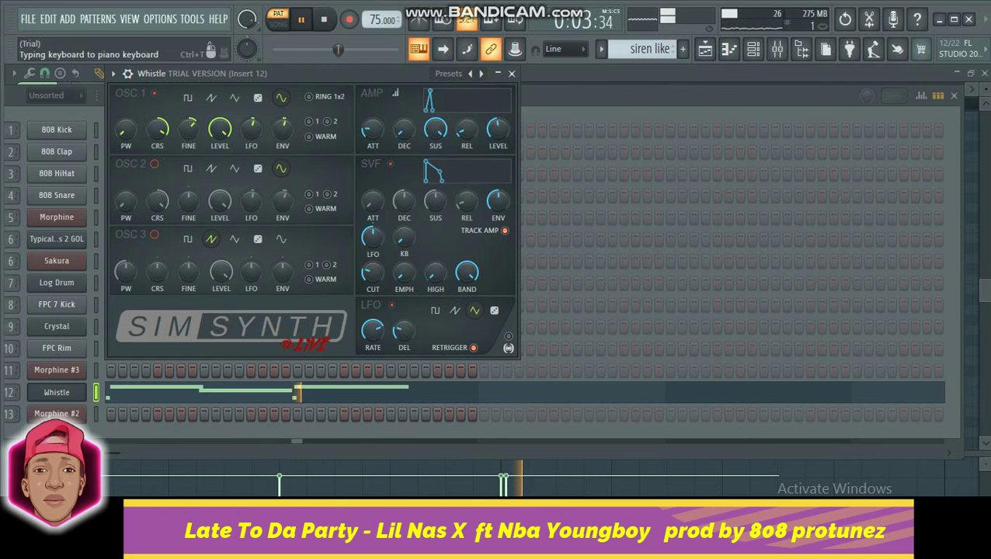
pyautogui.click(984, 73)
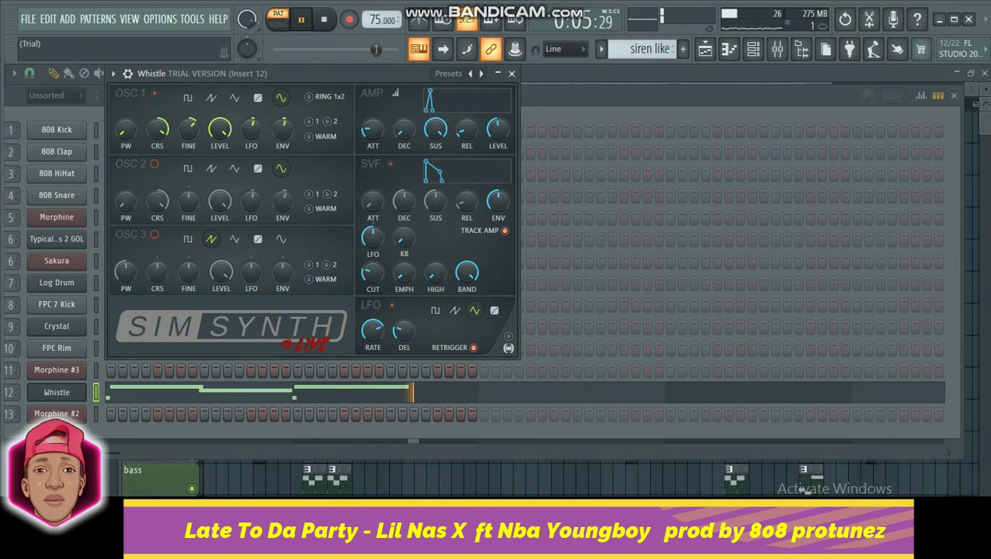
pyautogui.click(954, 95)
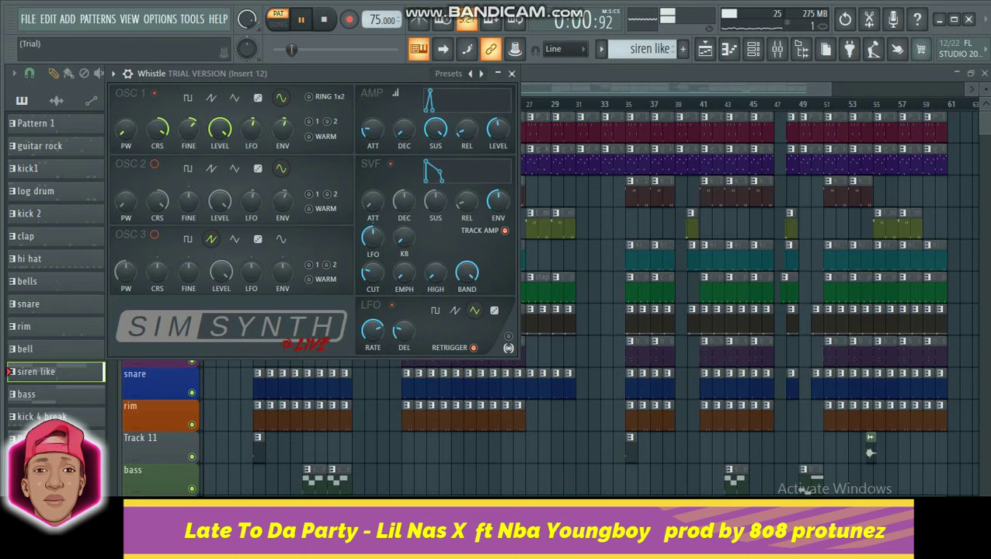
pyautogui.click(512, 73)
pyautogui.press('space')
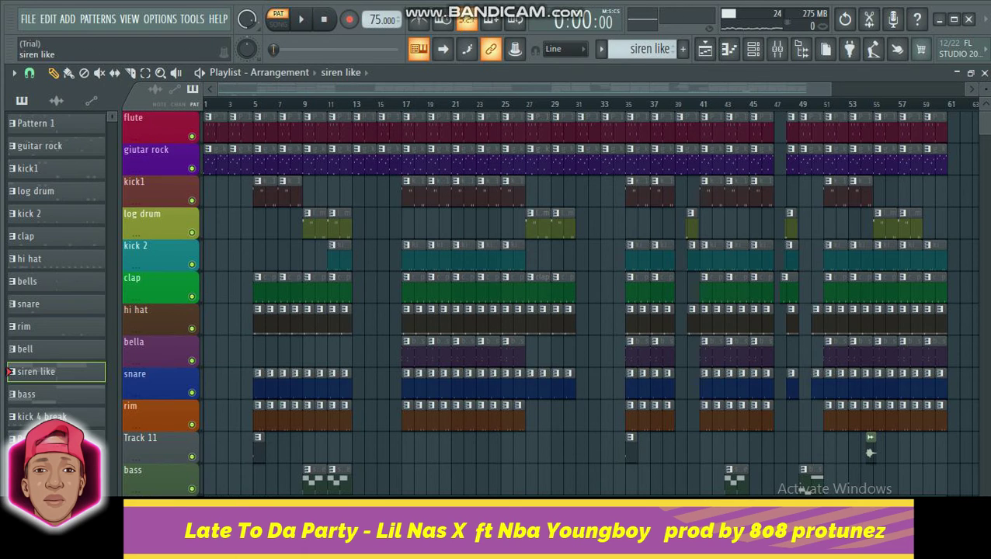
# Play the bass pattern's notes in the piano roll and show its Morphine #2 channel in the channel rack
pyautogui.doubleClick(811, 478)
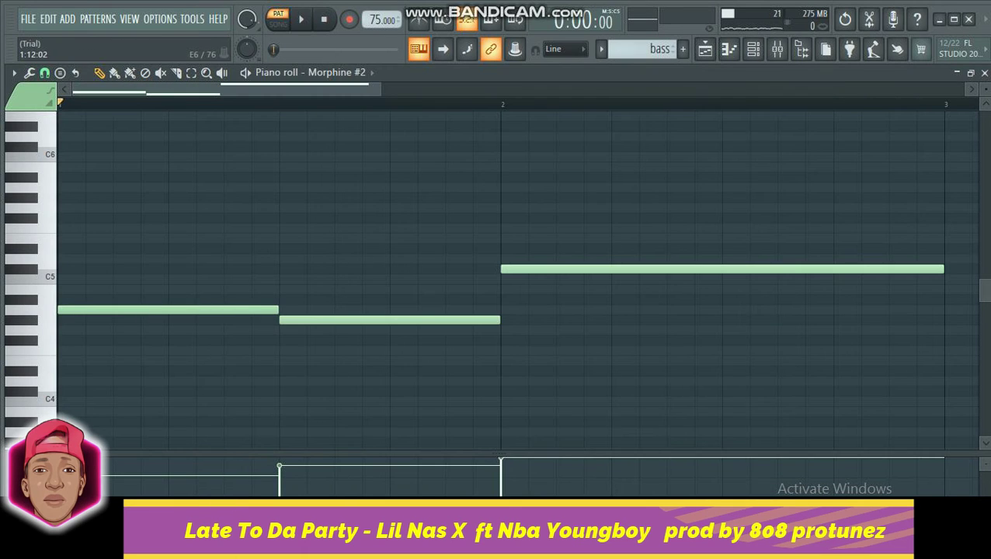
pyautogui.press('space')
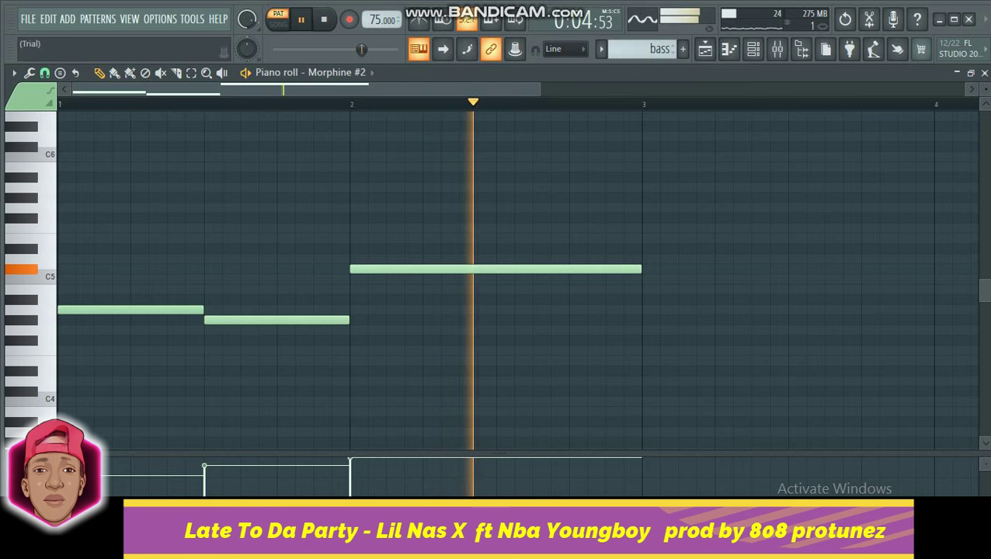
pyautogui.click(752, 48)
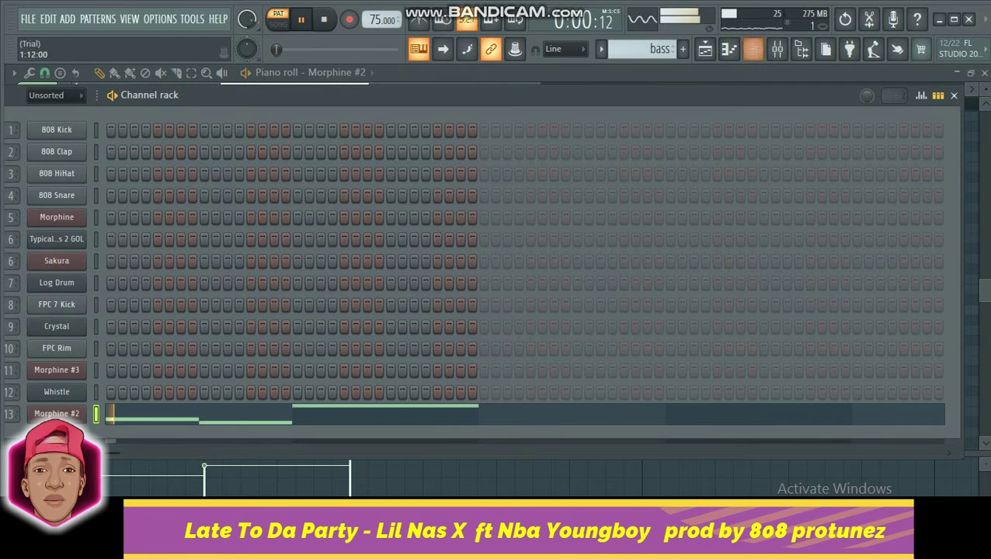
# View the Morphine #2 bass settings in full while the pattern plays, return to its piano roll, and stop playback
pyautogui.click(56, 413)
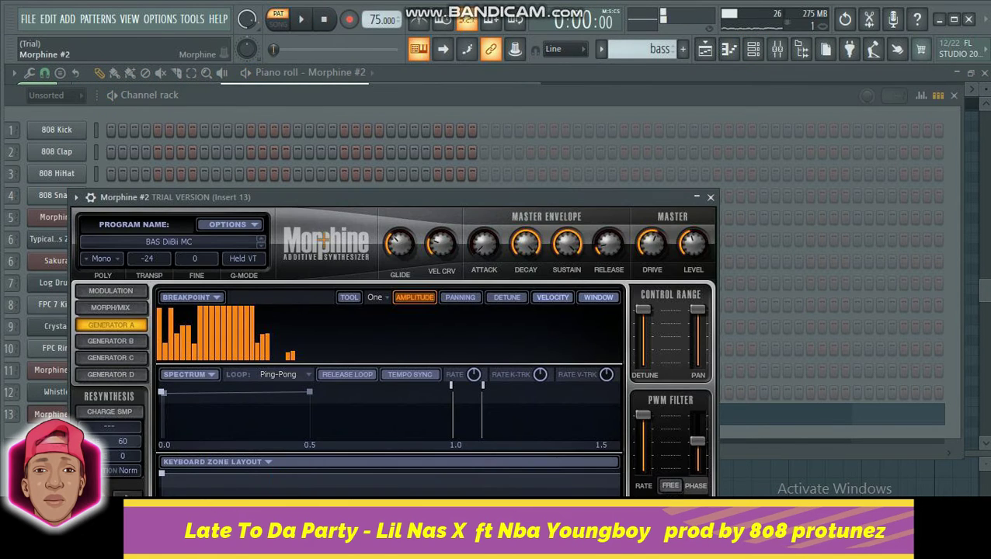
pyautogui.moveTo(394, 197); pyautogui.dragTo(498, 73)
pyautogui.press('space')
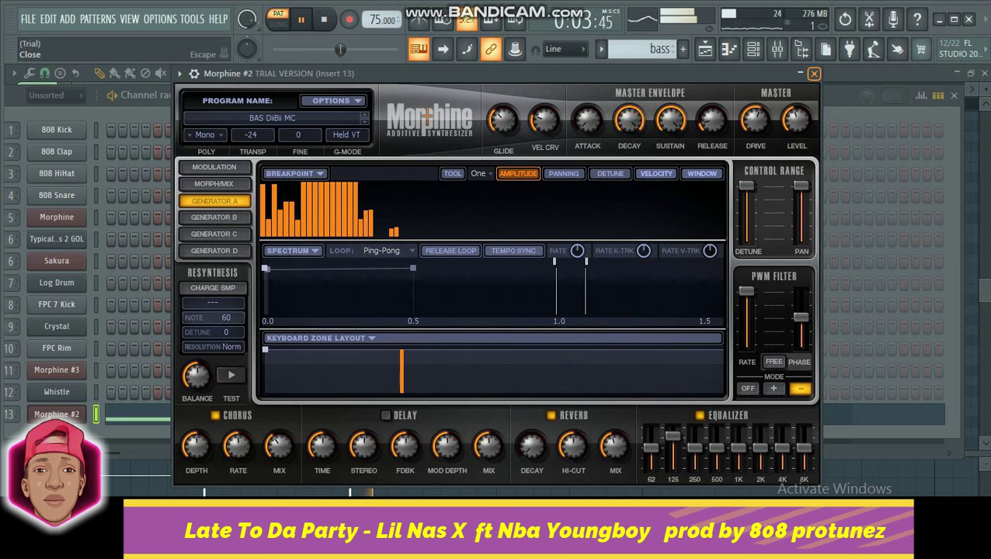
pyautogui.click(814, 74)
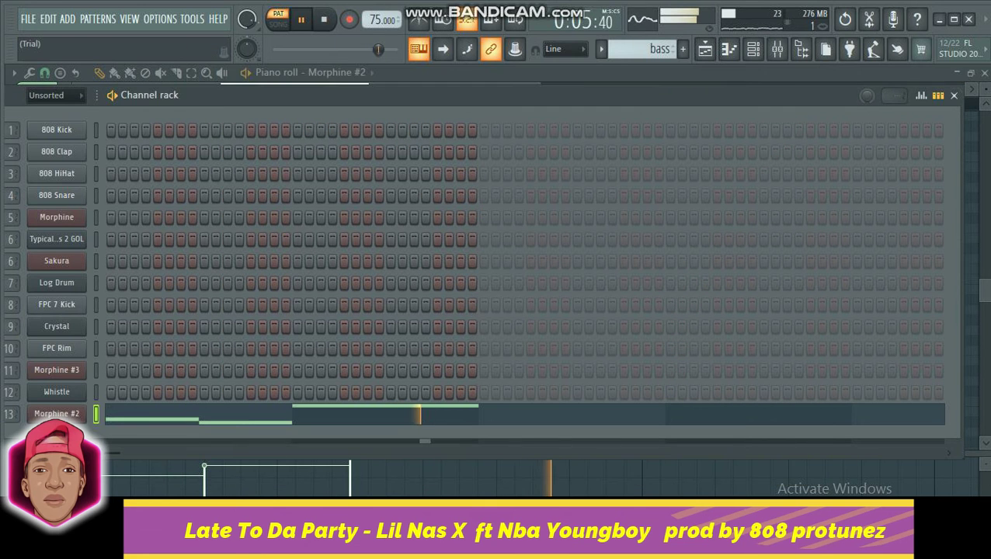
pyautogui.click(954, 95)
pyautogui.press('space')
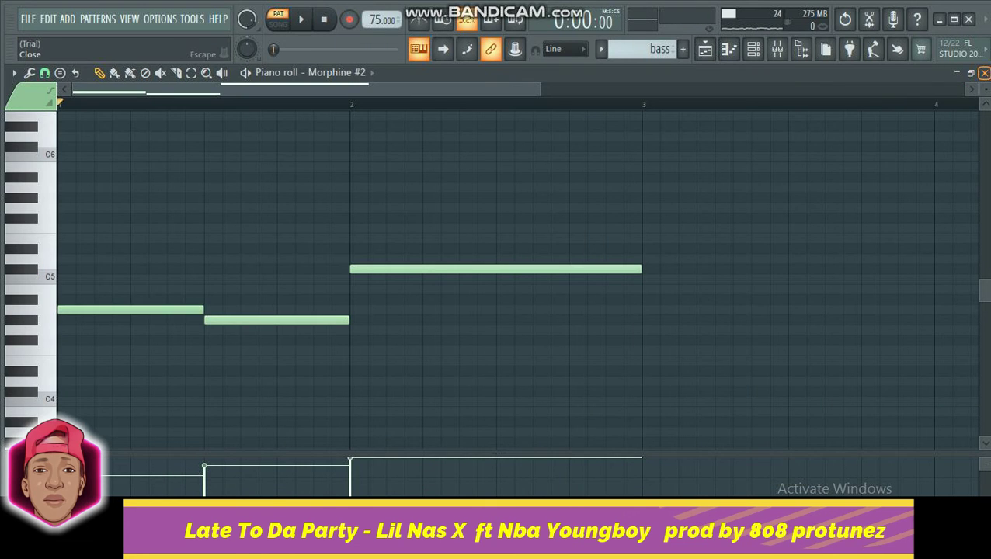
# Open the kick 4 break pattern in the piano roll and play its 808 Kick notes
pyautogui.click(984, 72)
pyautogui.doubleClick(871, 449)
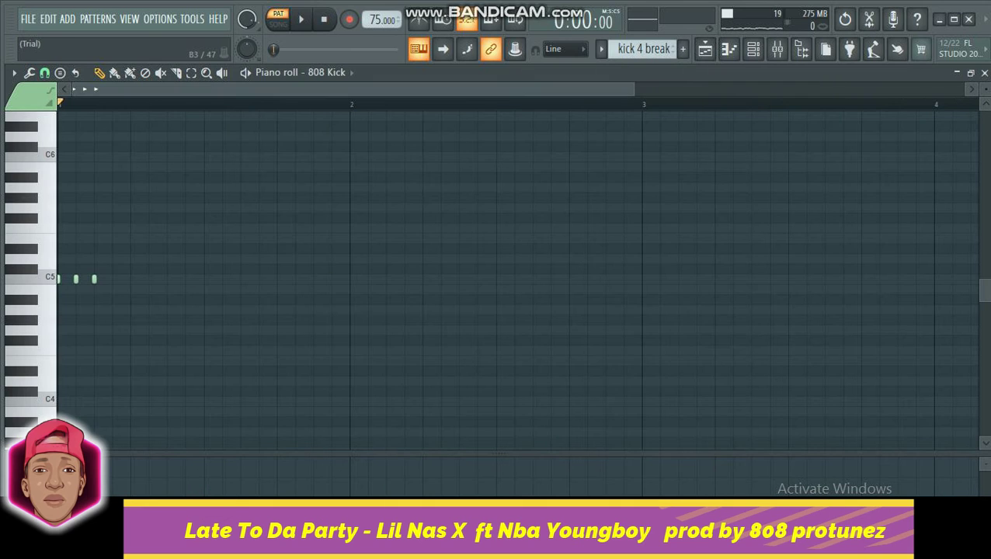
pyautogui.press('space')
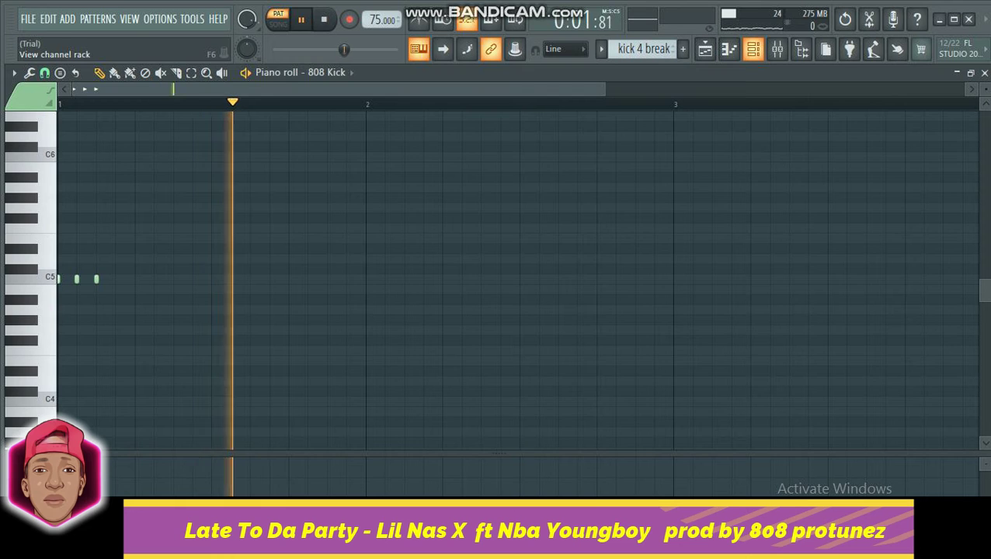
# Show the kick 4 break pattern's steps in the channel rack, return to the playlist, and stop playback
pyautogui.click(752, 49)
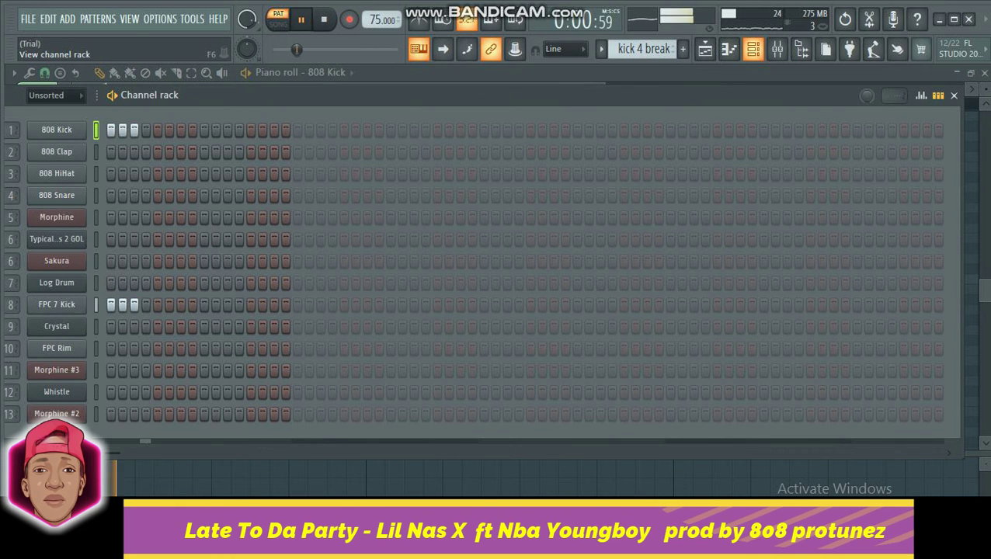
pyautogui.click(954, 95)
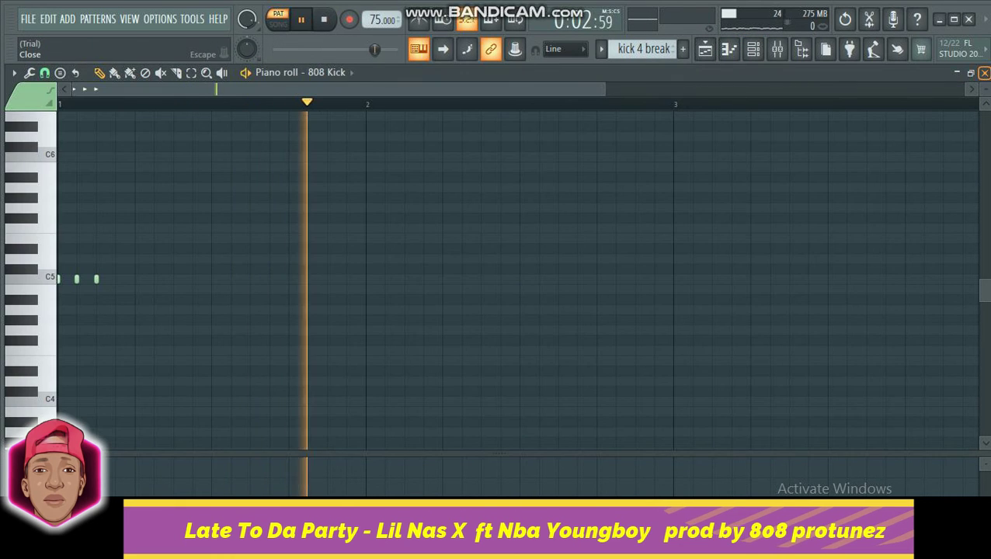
pyautogui.click(984, 73)
pyautogui.press('space')
# Select Pattern 44, play its FPC 7 Kick notes in the piano roll, and return to the playlist
pyautogui.click(56, 439)
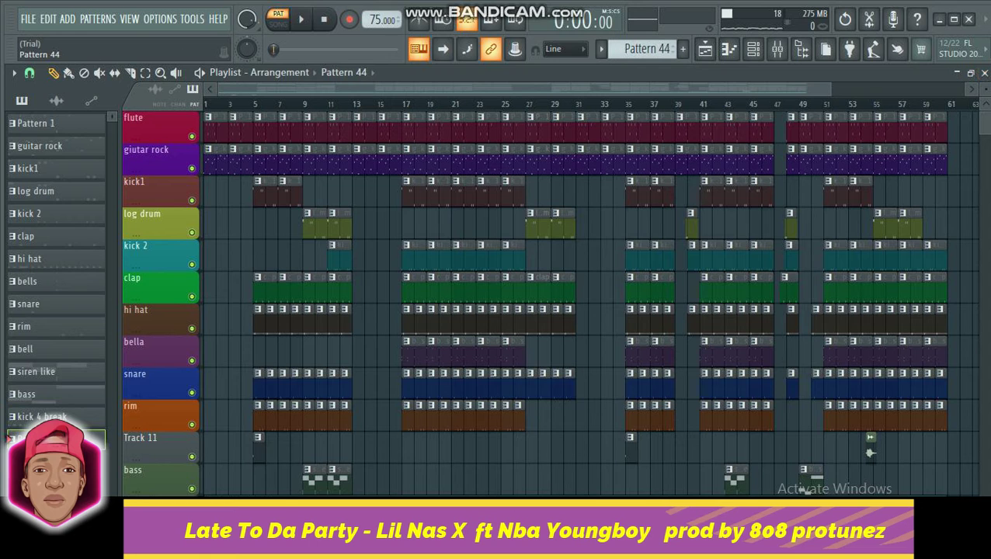
pyautogui.press('F7')
pyautogui.press('space')
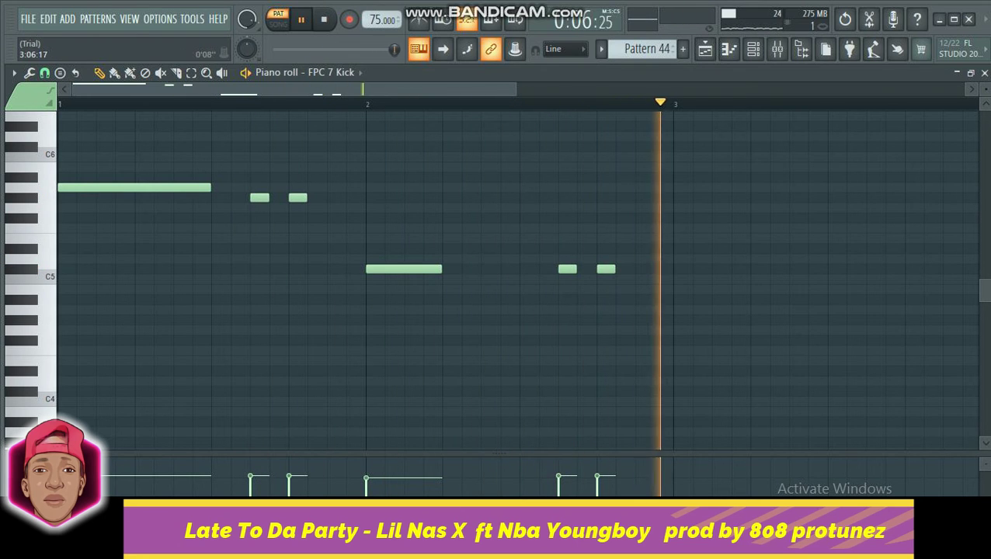
pyautogui.click(984, 72)
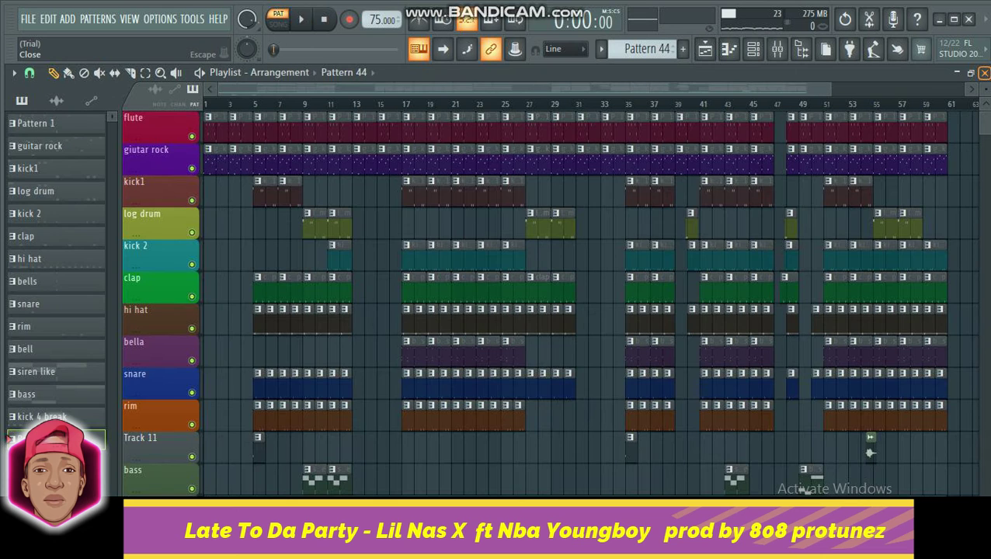
# Play the full arrangement in song mode through to about bar 60 and stop playback
pyautogui.moveTo(830, 88); pyautogui.dragTo(815, 90)
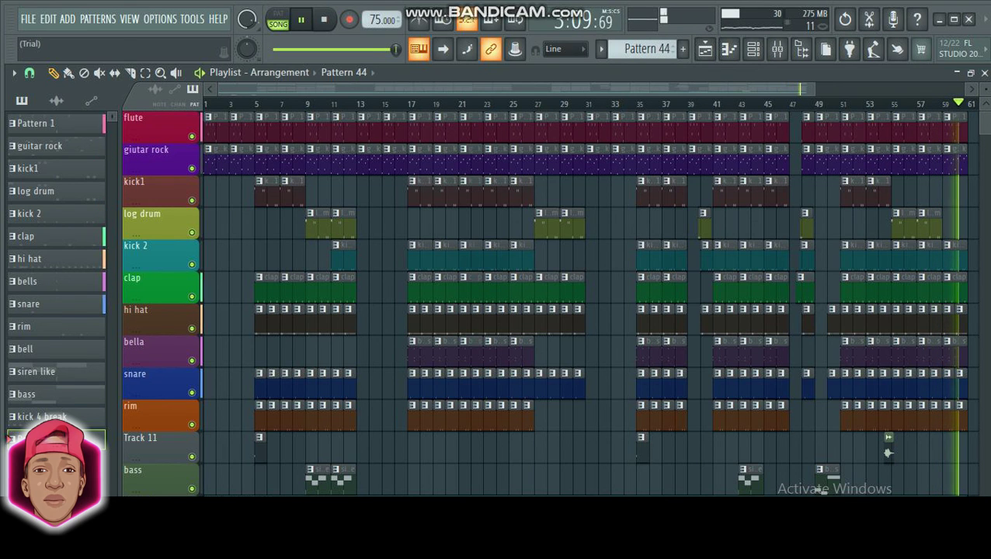
pyautogui.press('space')
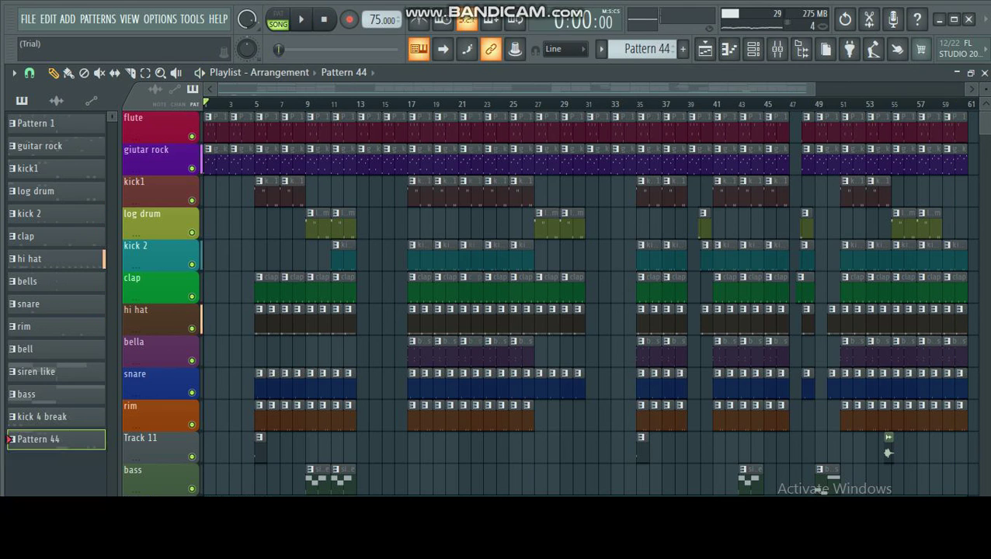